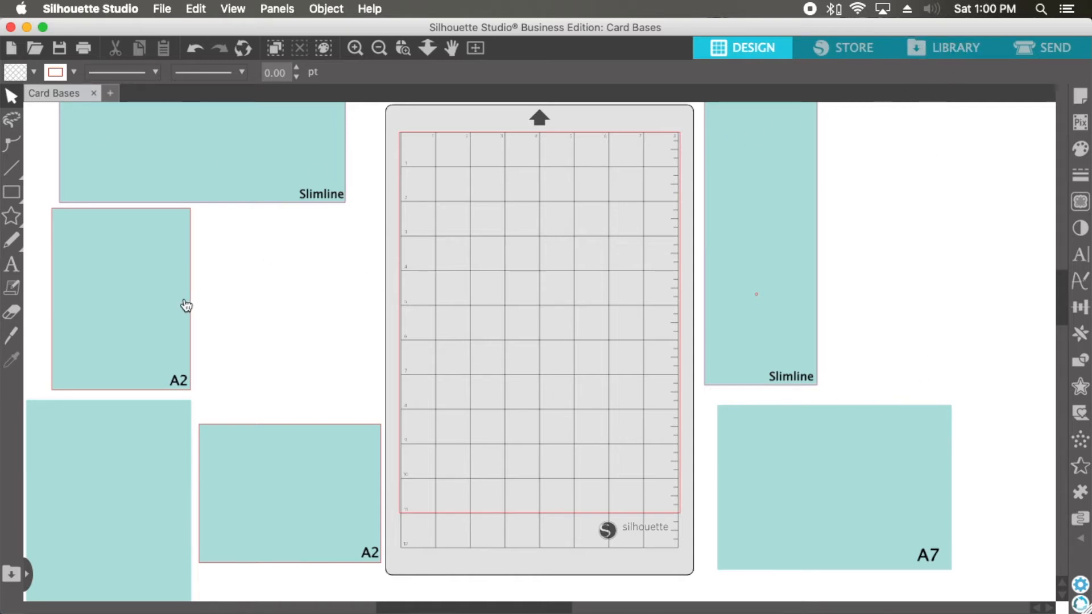
Add a two-line text object reading "Crafty" and "Goodies" in the upper part of the cutting mat.
{"action": "scroll", "coordinate": [187, 398], "scroll_direction": "down", "scroll_amount": 2}
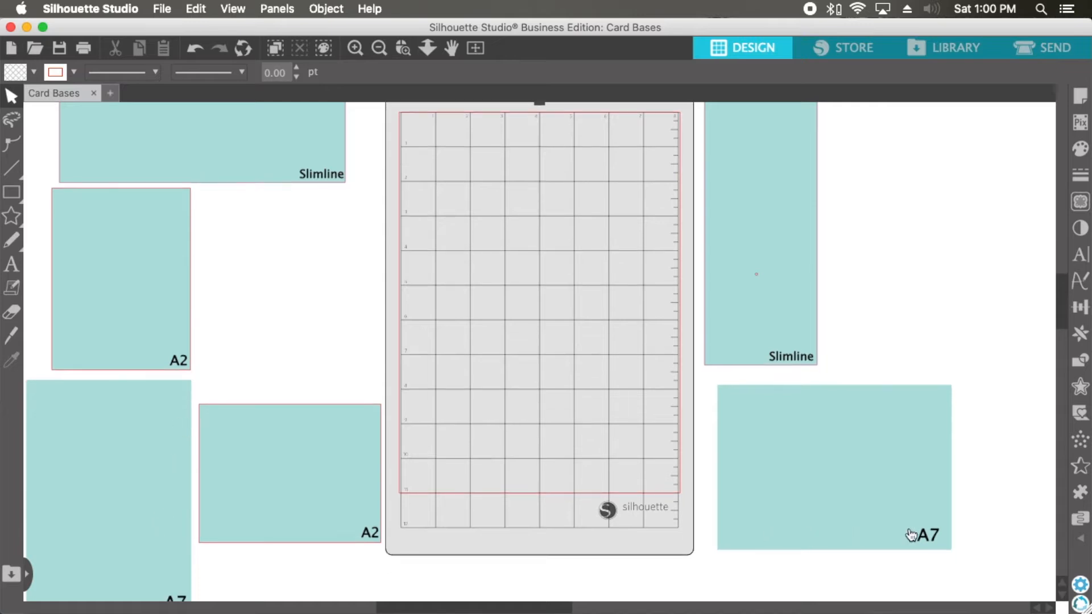
{"action": "scroll", "coordinate": [585, 531], "scroll_direction": "up", "scroll_amount": 6}
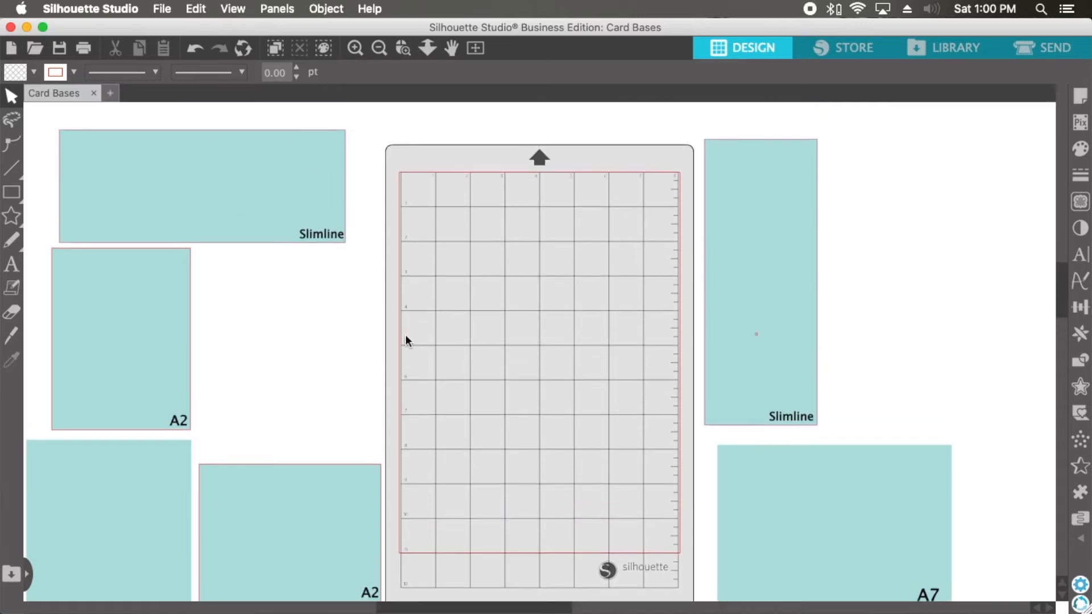
{"action": "left_click", "coordinate": [9, 270]}
{"action": "left_click", "coordinate": [463, 284]}
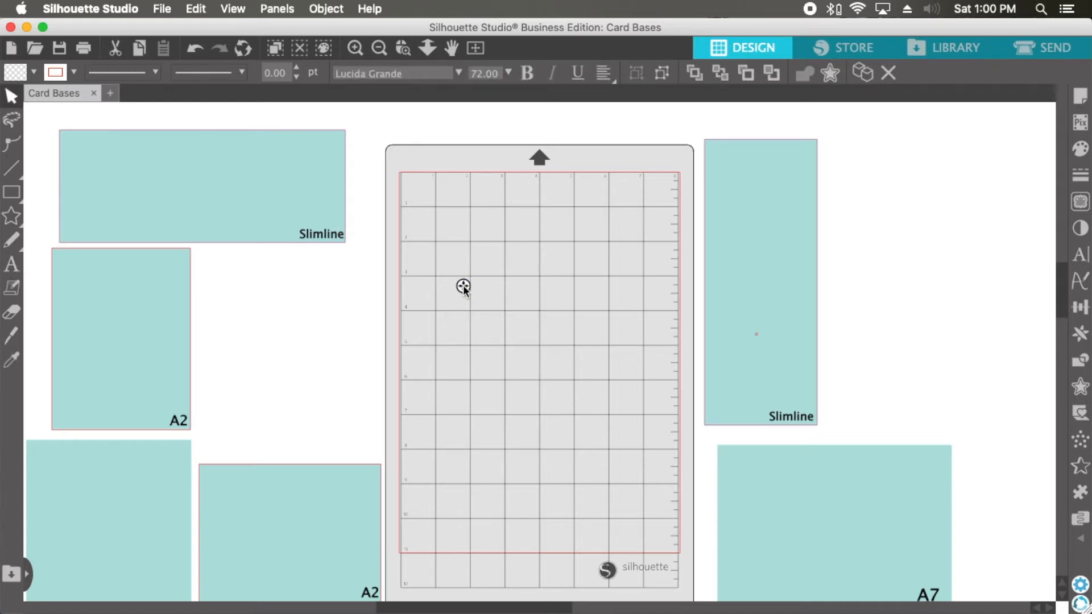
{"action": "type", "text": "Crafty"}
{"action": "key", "text": "Return"}
{"action": "type", "text": "Goodies"}
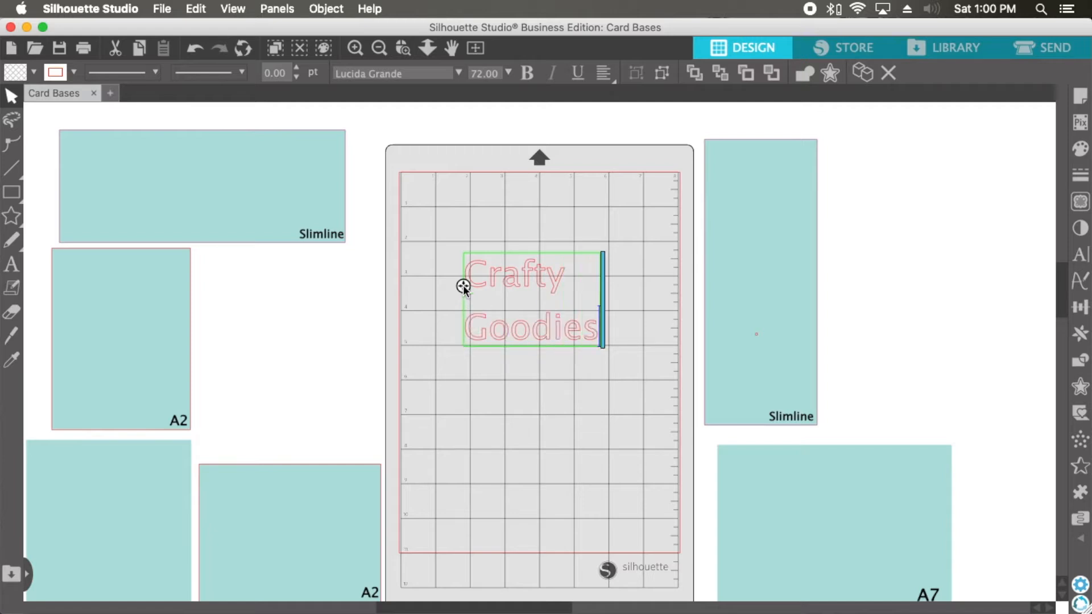
{"action": "key", "text": "Escape"}
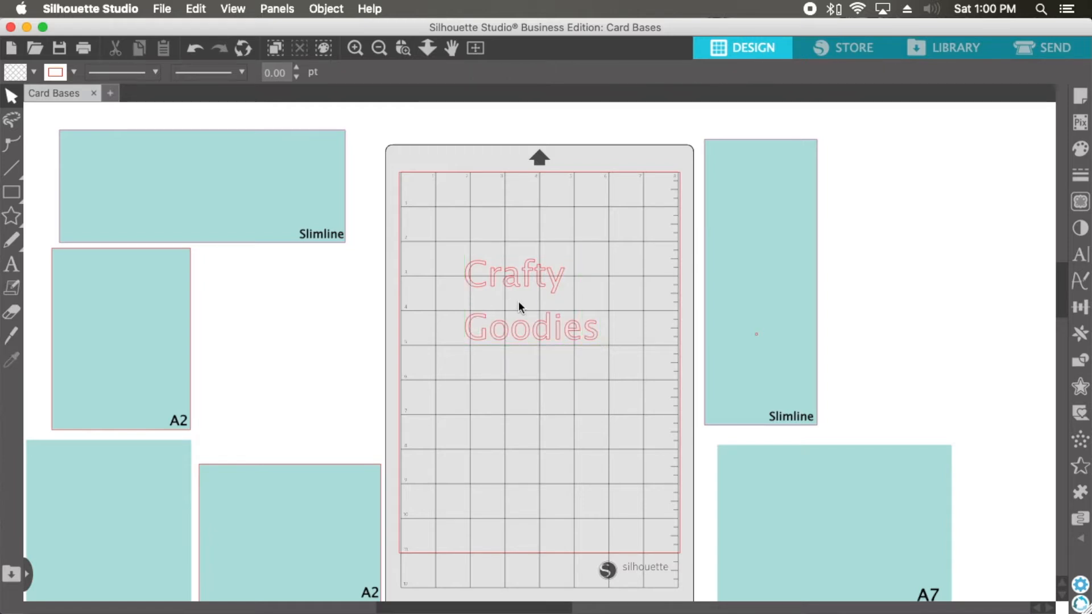
Open the "Crafty Goodies" text for editing, select the word "Goodies", and place the text style settings beside it.
{"action": "left_click", "coordinate": [353, 48]}
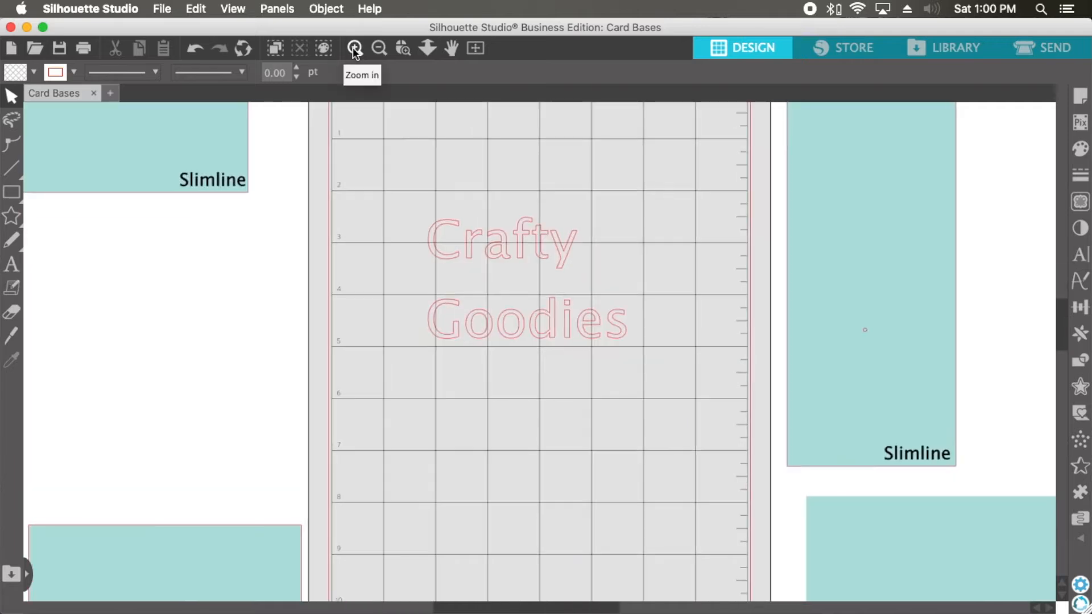
{"action": "left_click", "coordinate": [353, 48]}
{"action": "scroll", "coordinate": [445, 256], "scroll_direction": "up", "scroll_amount": 2}
{"action": "left_click", "coordinate": [446, 223]}
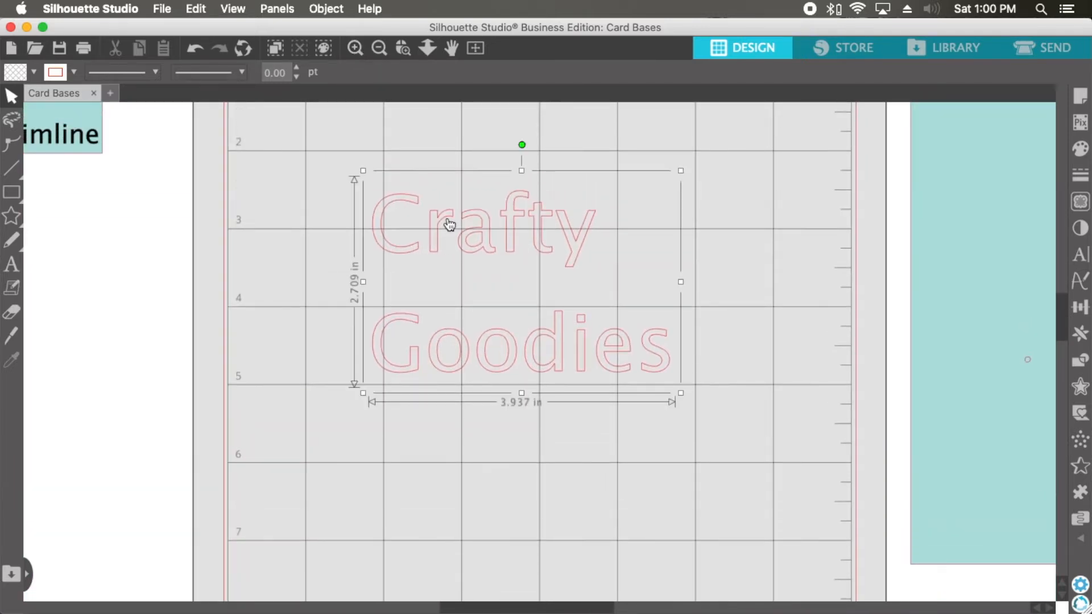
{"action": "double_click", "coordinate": [575, 365]}
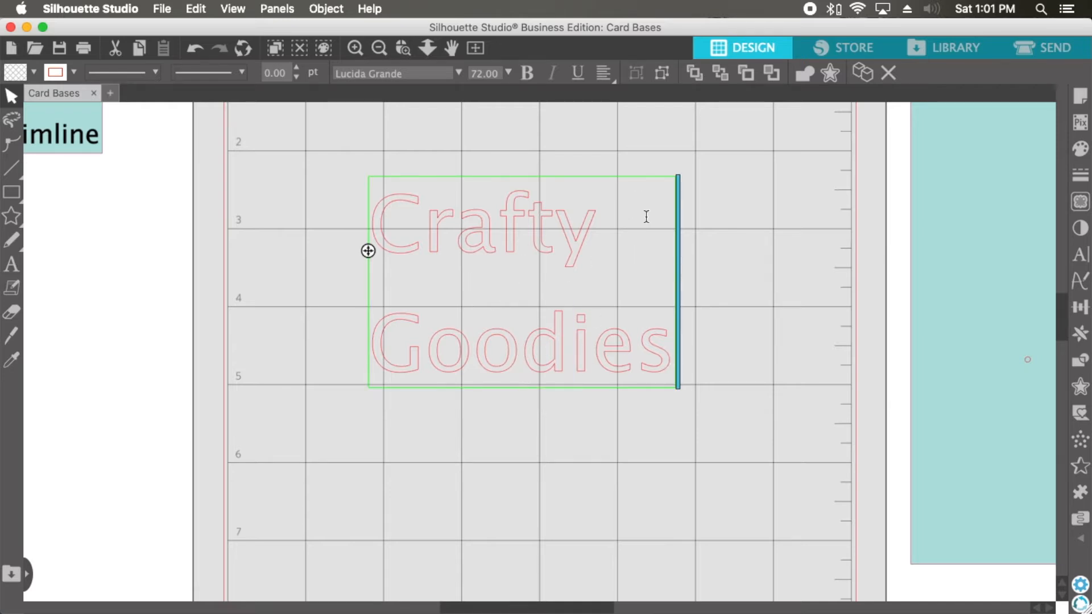
{"action": "left_click_drag", "start_coordinate": [670, 357], "coordinate": [359, 349]}
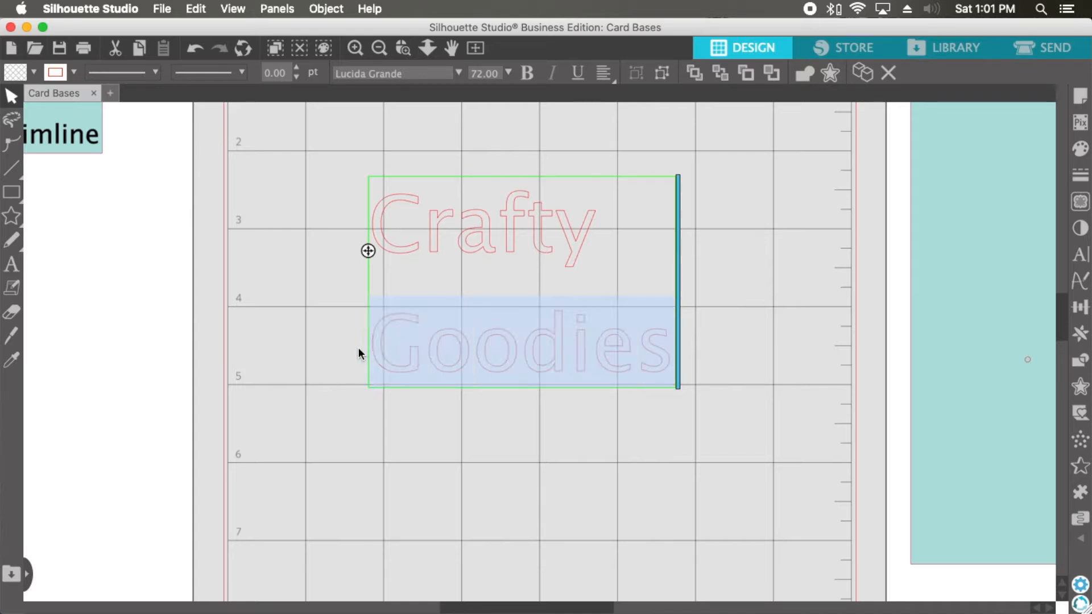
{"action": "left_click", "coordinate": [1079, 259]}
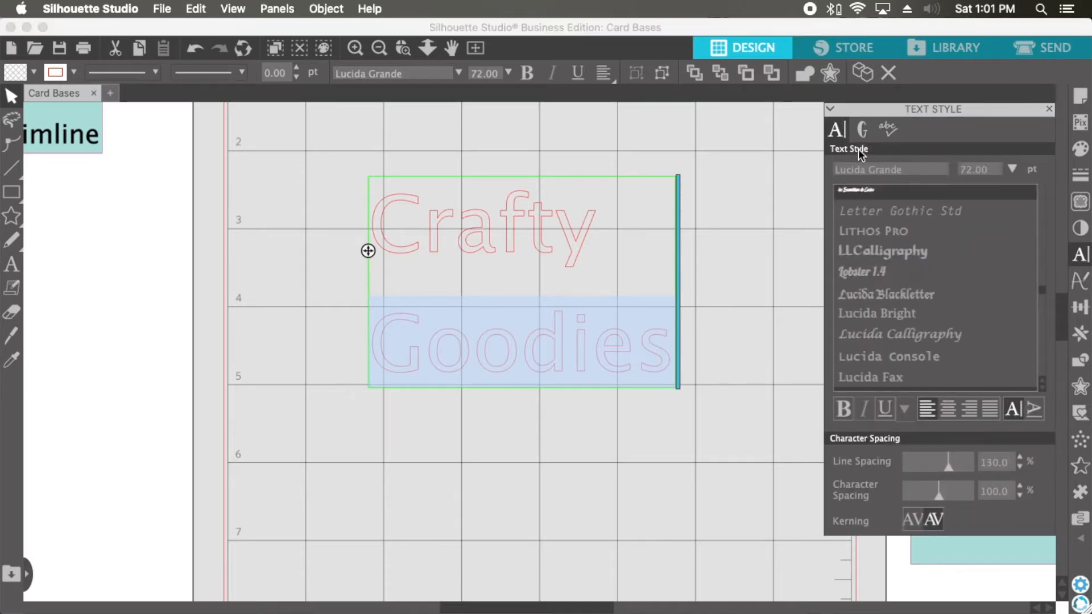
{"action": "left_click_drag", "start_coordinate": [938, 109], "coordinate": [202, 131]}
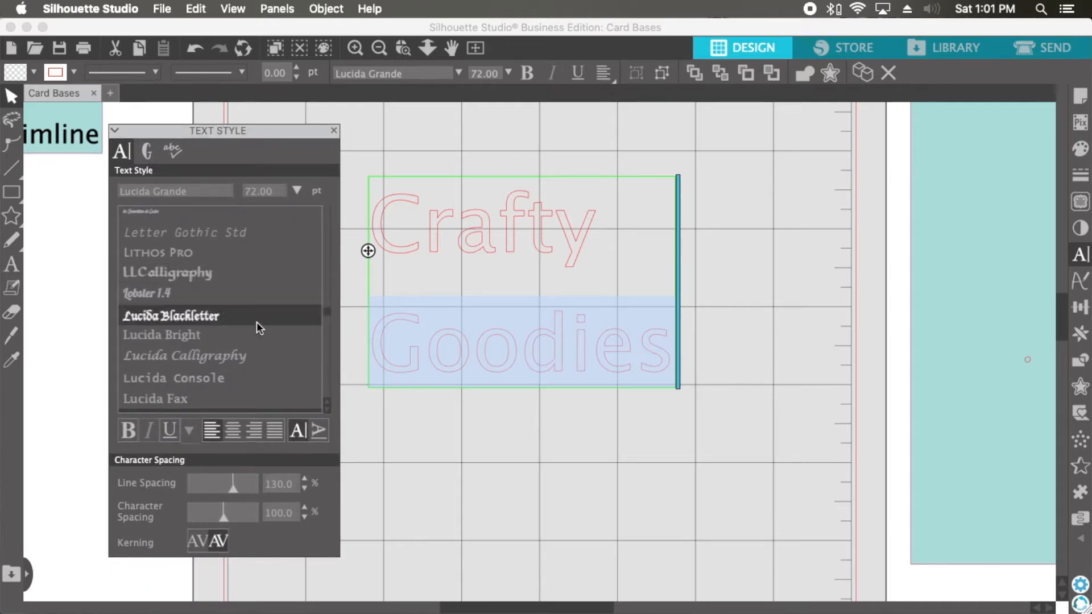
Browse the fonts and apply Lemon Grass to the selected word "Goodies".
{"action": "scroll", "coordinate": [257, 331], "scroll_direction": "up", "scroll_amount": 4}
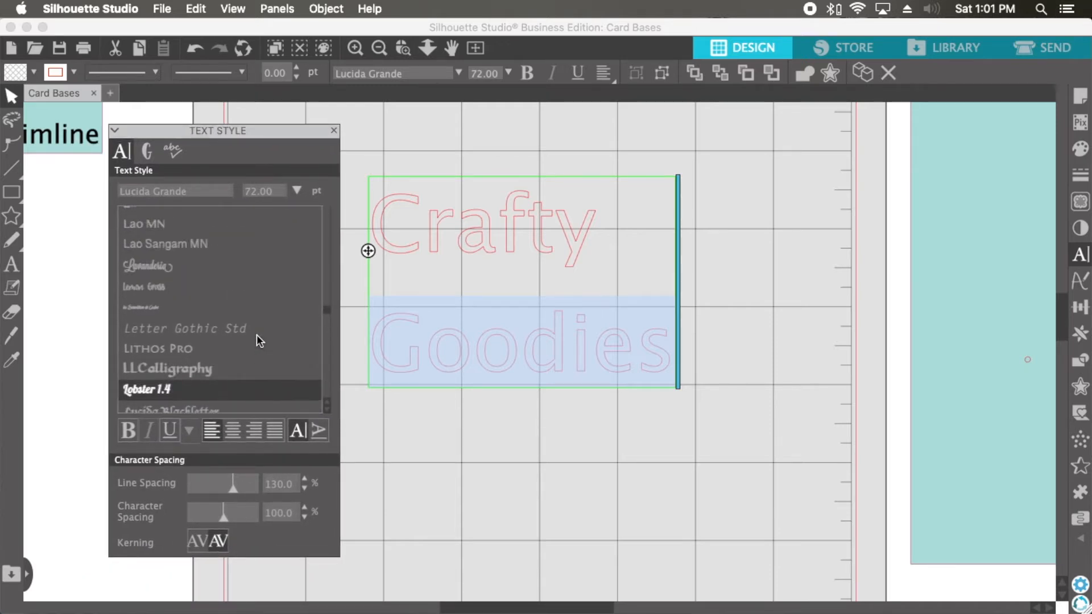
{"action": "scroll", "coordinate": [257, 336], "scroll_direction": "down", "scroll_amount": 2}
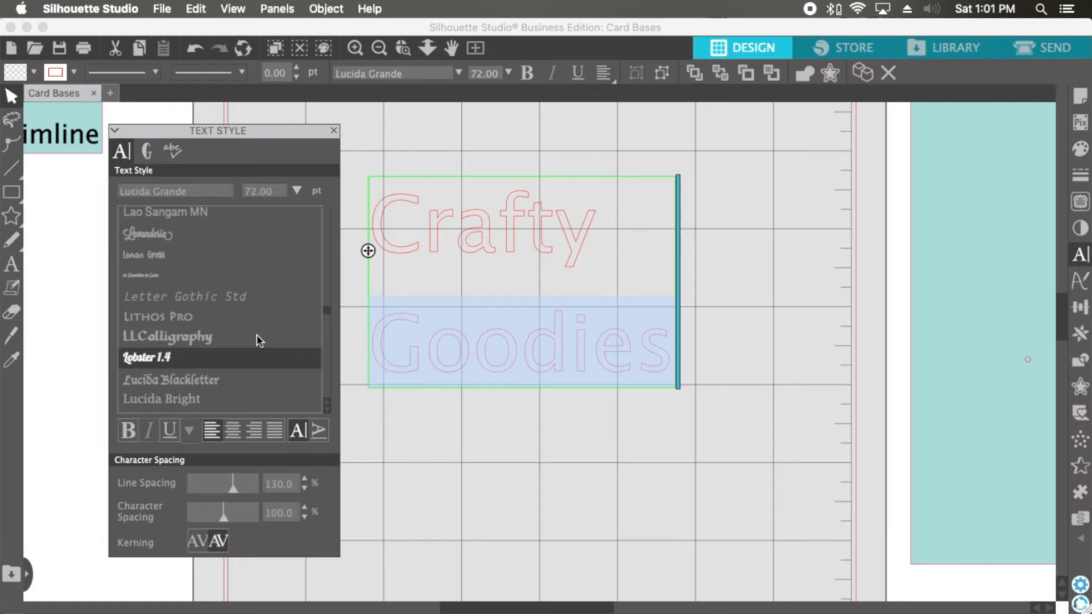
{"action": "scroll", "coordinate": [257, 335], "scroll_direction": "down", "scroll_amount": 2}
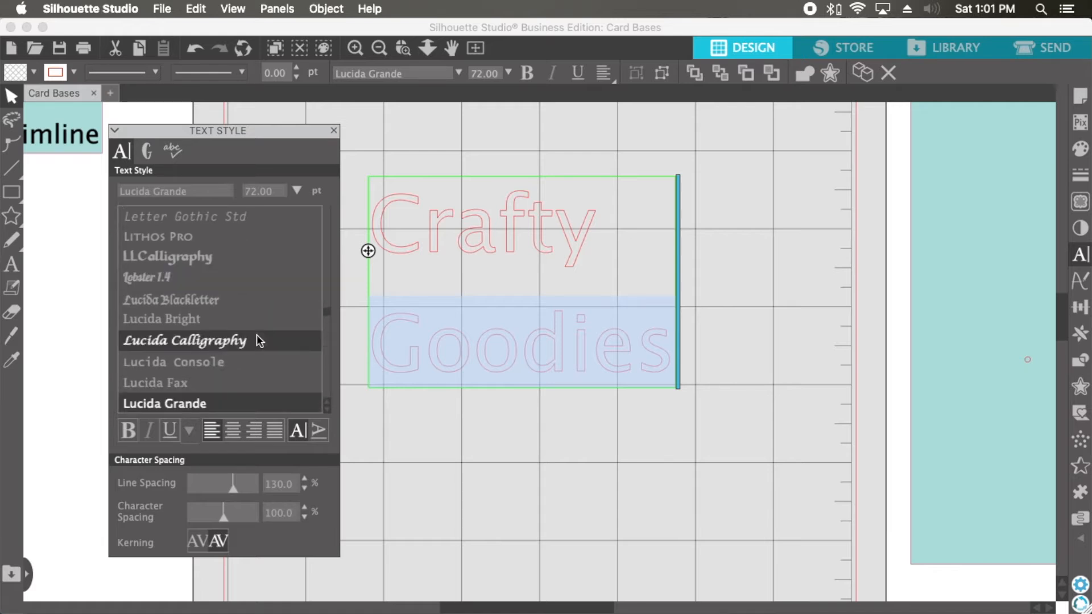
{"action": "scroll", "coordinate": [257, 340], "scroll_direction": "up", "scroll_amount": 1}
{"action": "scroll", "coordinate": [257, 340], "scroll_direction": "up", "scroll_amount": 1}
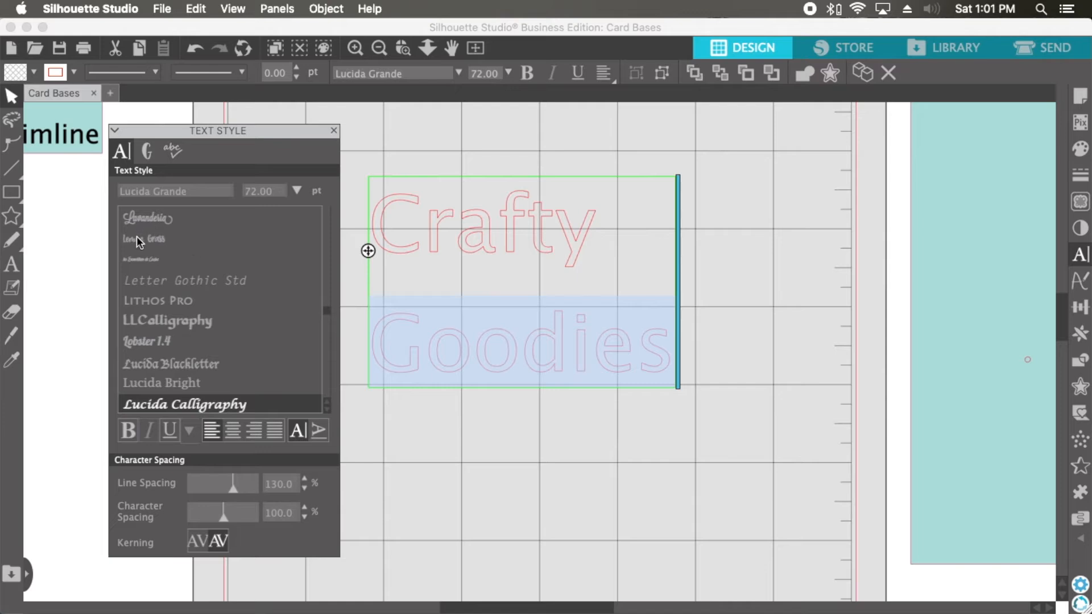
{"action": "left_click", "coordinate": [135, 240]}
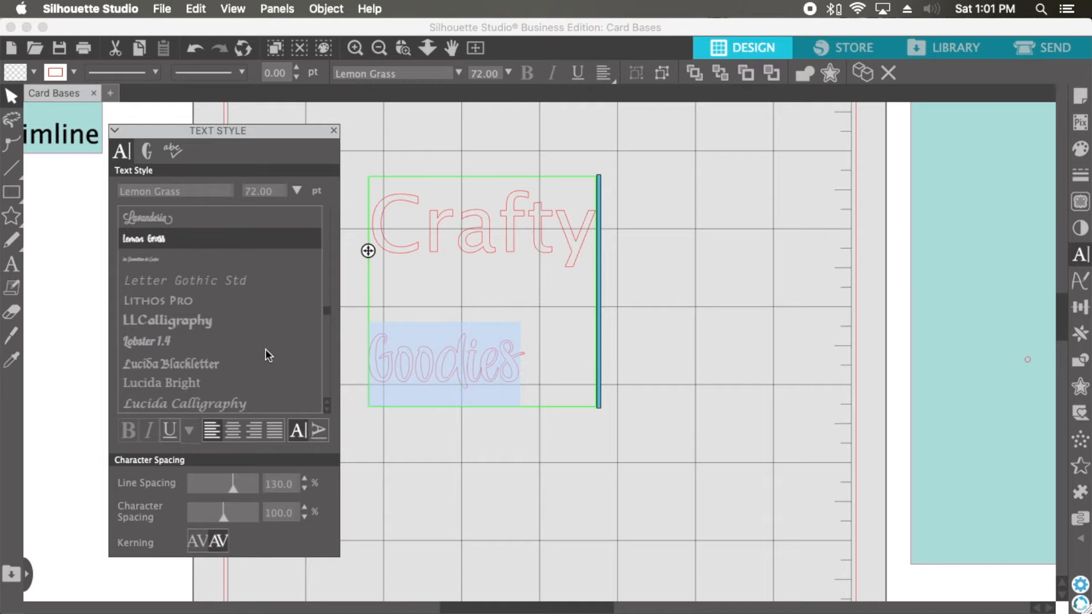
Set the font of the word "Goodies" to Lavanderia.
{"action": "scroll", "coordinate": [264, 348], "scroll_direction": "up", "scroll_amount": 1}
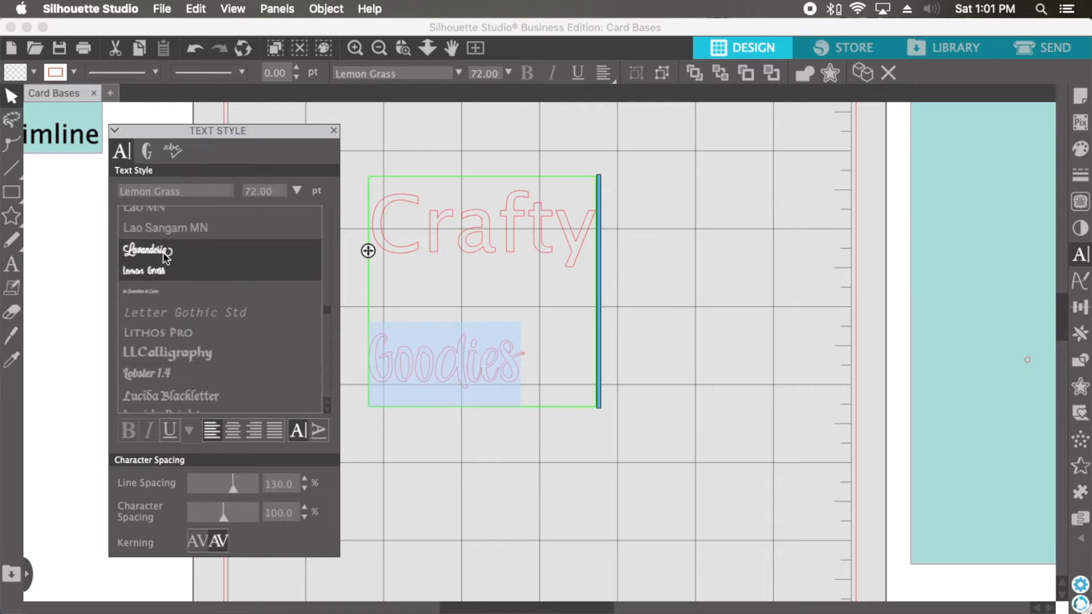
{"action": "left_click", "coordinate": [162, 252]}
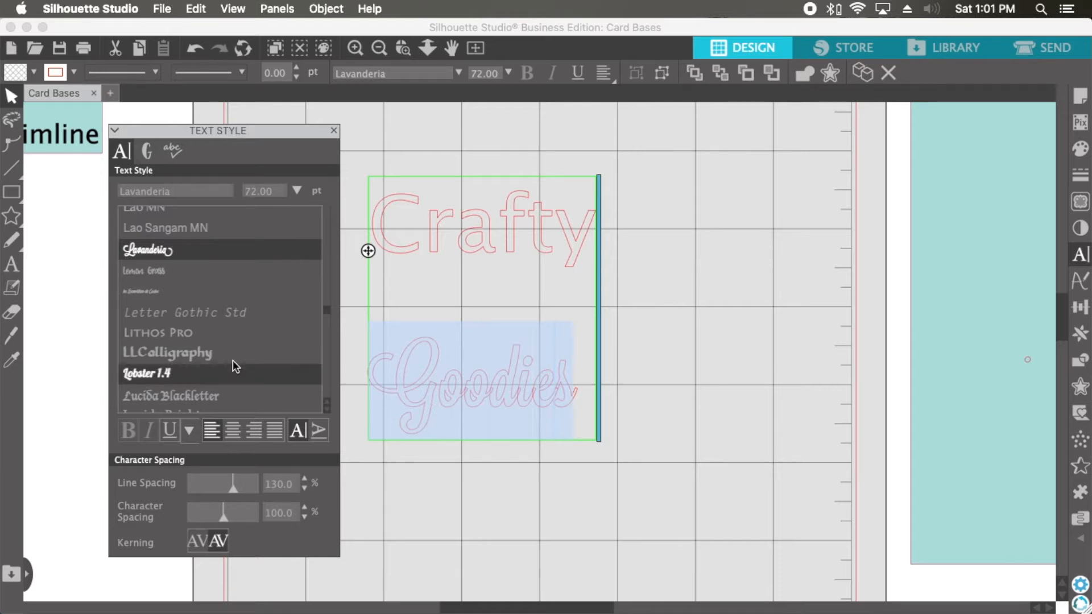
{"action": "scroll", "coordinate": [231, 359], "scroll_direction": "up", "scroll_amount": 1}
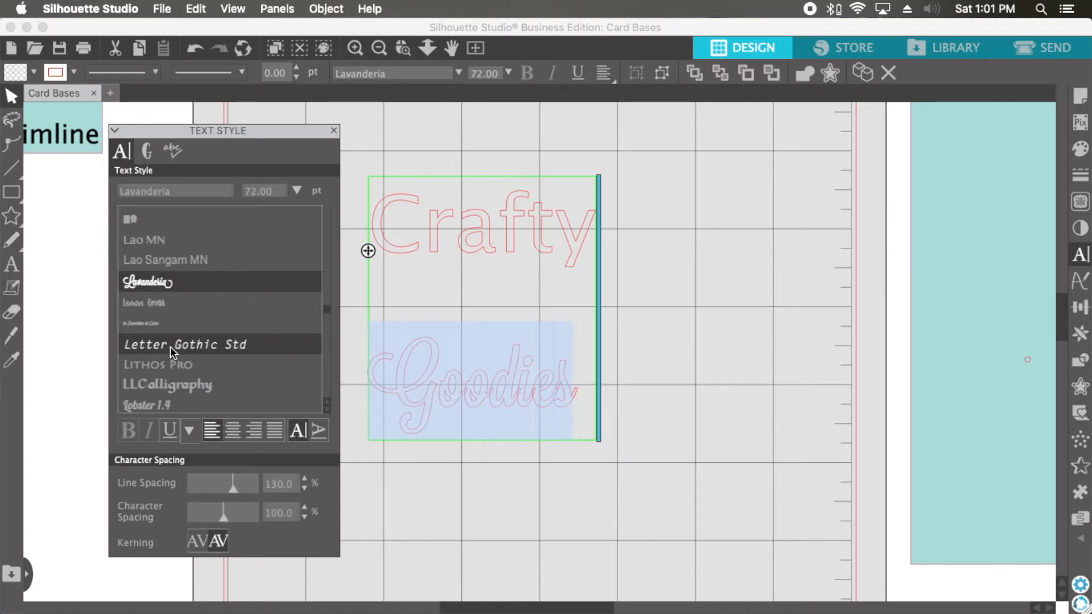
Select the word "Crafty" within the text and apply the Lucida Handwriting font to it.
{"action": "left_click", "coordinate": [412, 249]}
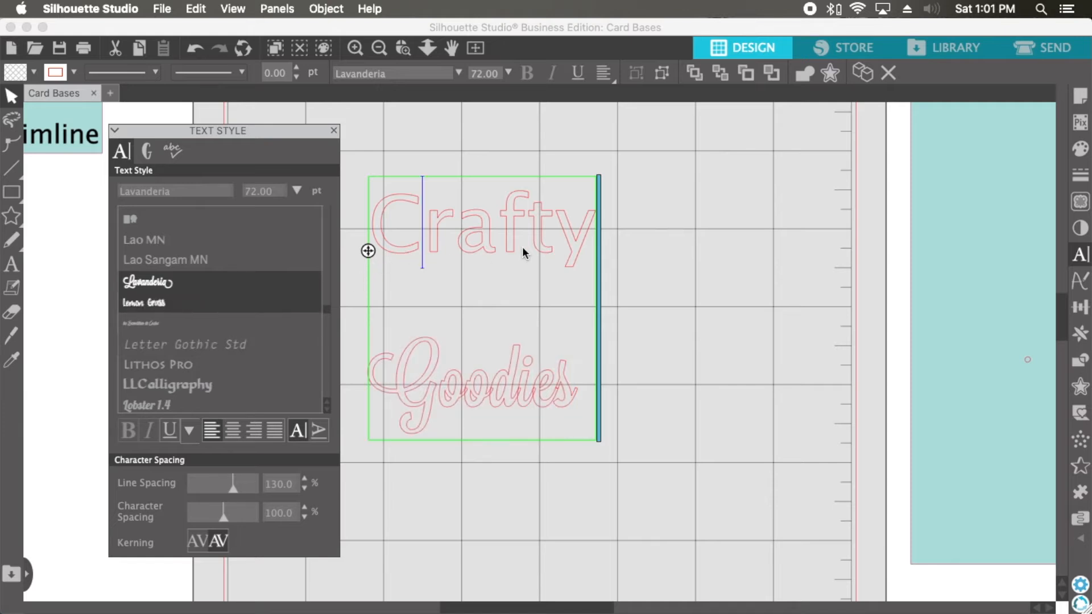
{"action": "left_click", "coordinate": [522, 246]}
{"action": "left_click_drag", "start_coordinate": [591, 245], "coordinate": [384, 249]}
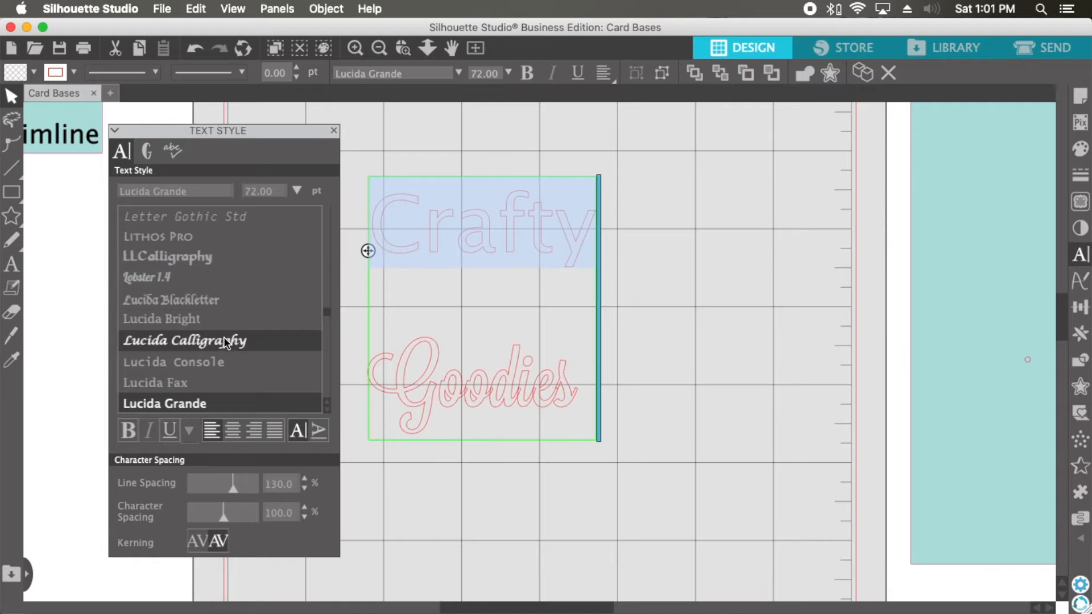
{"action": "scroll", "coordinate": [224, 339], "scroll_direction": "down", "scroll_amount": 7}
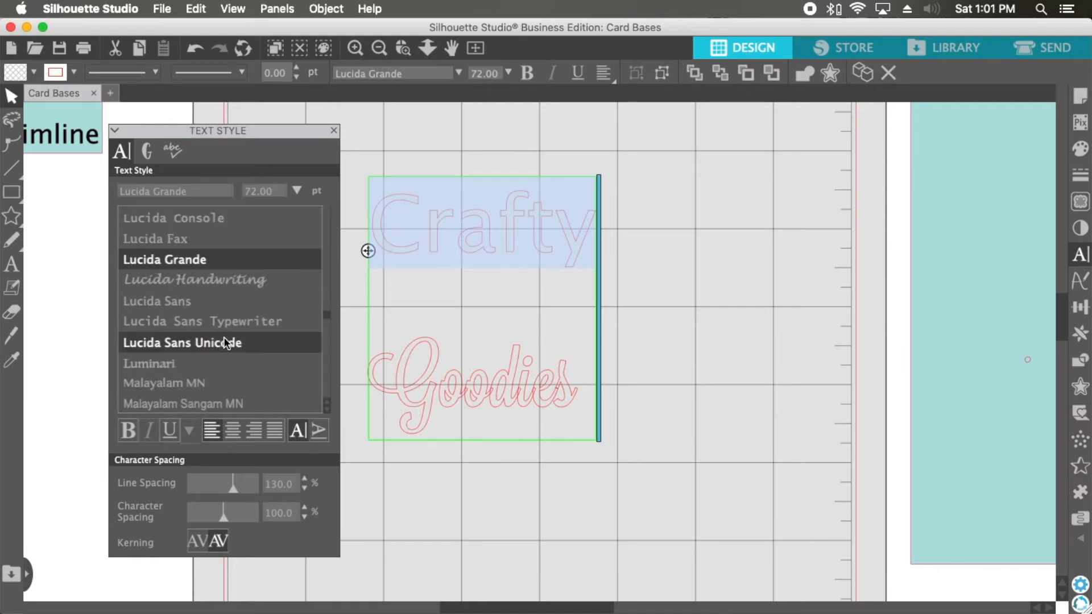
{"action": "scroll", "coordinate": [224, 337], "scroll_direction": "down", "scroll_amount": 1}
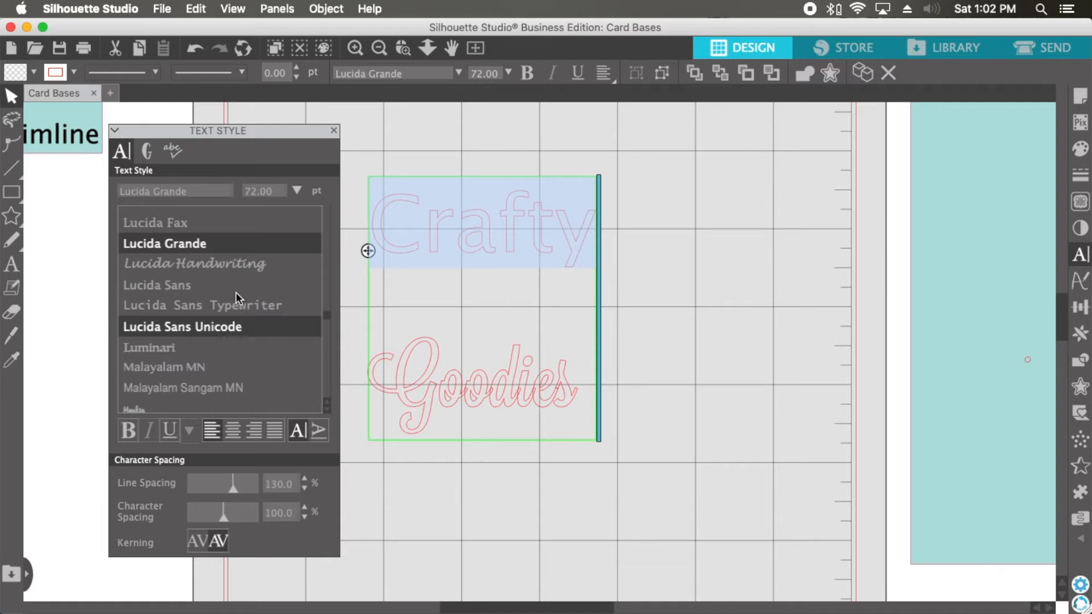
{"action": "left_click", "coordinate": [234, 265]}
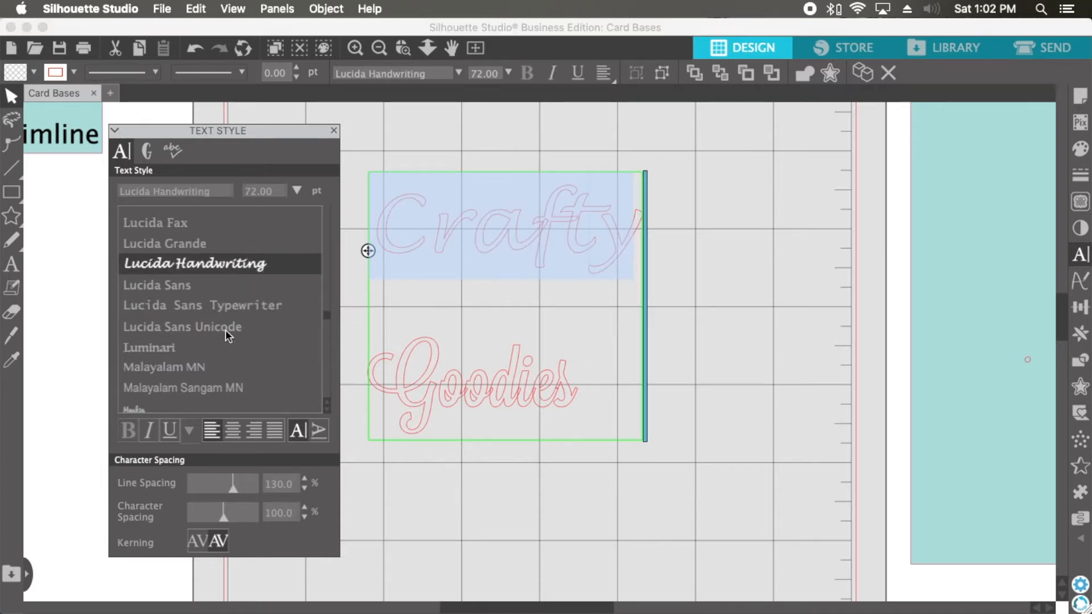
Set the font of "Crafty" to Marker Felt, then finish text editing and close the text style settings.
{"action": "scroll", "coordinate": [225, 332], "scroll_direction": "down", "scroll_amount": 3}
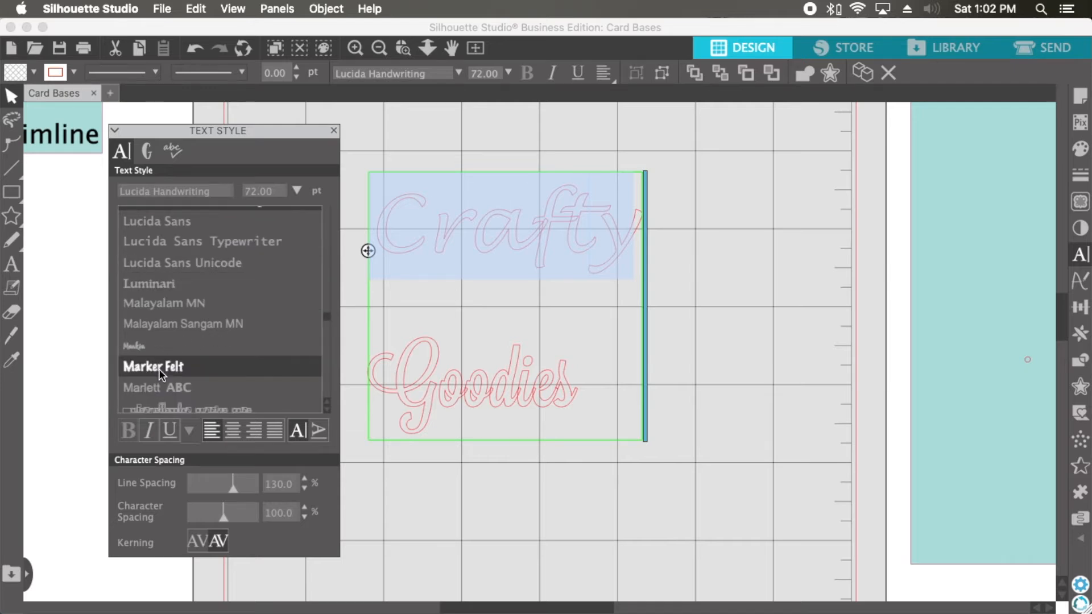
{"action": "left_click", "coordinate": [158, 369]}
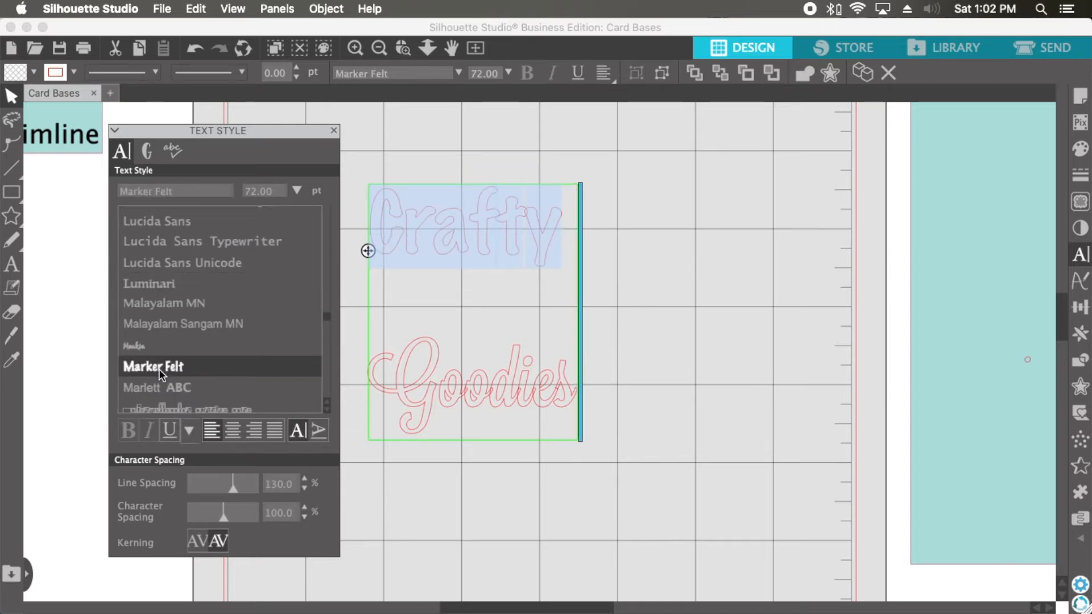
{"action": "left_click", "coordinate": [663, 347]}
{"action": "left_click", "coordinate": [334, 131]}
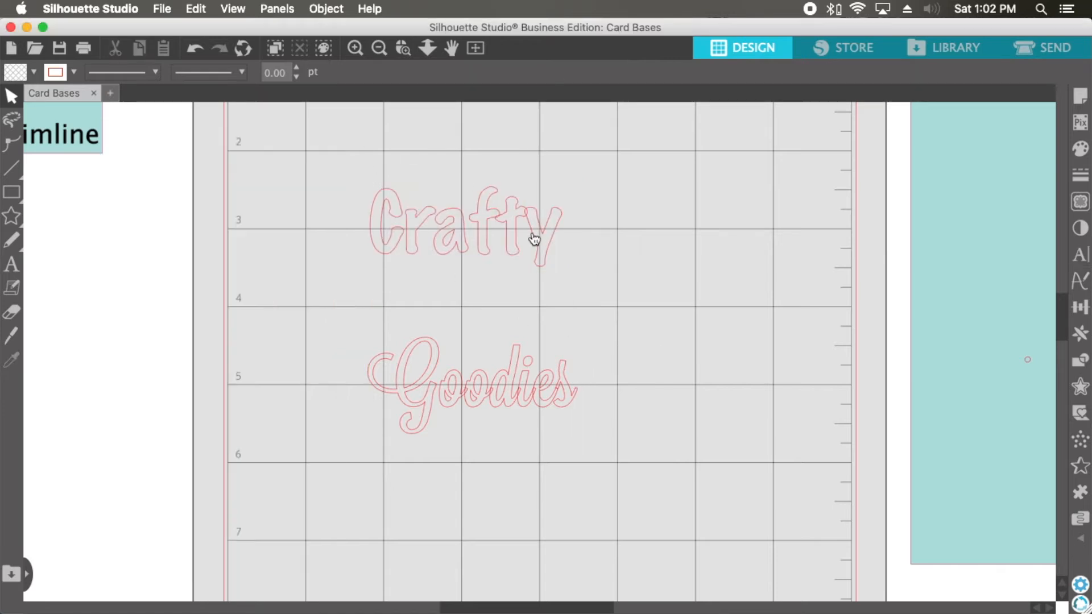
Move the two-line text slightly up the mat and ungroup it into individual letters.
{"action": "left_click", "coordinate": [477, 245]}
{"action": "left_click_drag", "start_coordinate": [477, 245], "coordinate": [480, 214]}
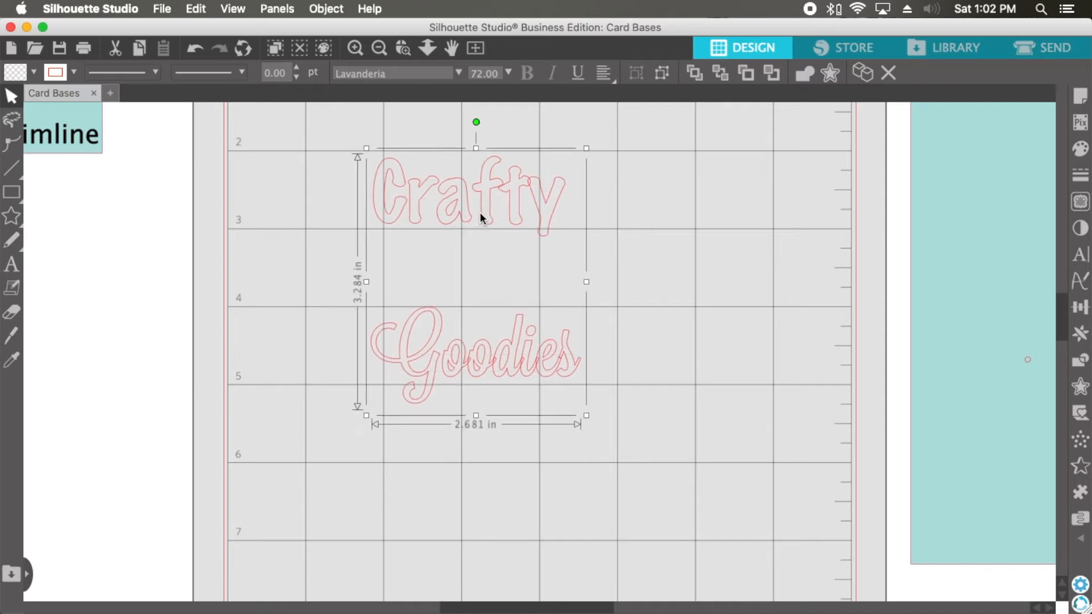
{"action": "left_click_drag", "start_coordinate": [640, 407], "coordinate": [363, 303]}
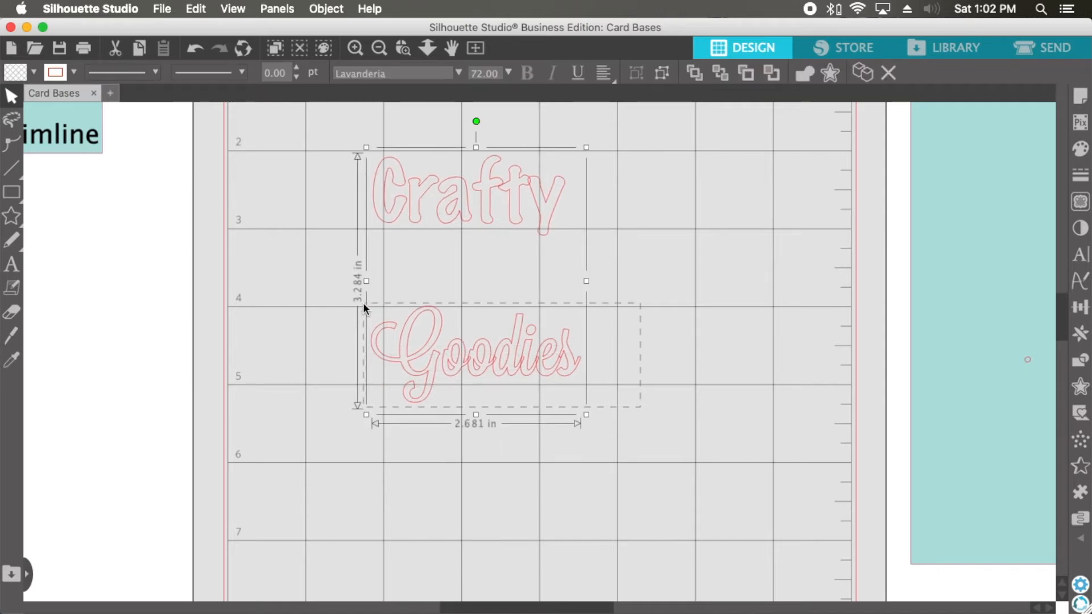
{"action": "right_click", "coordinate": [295, 282]}
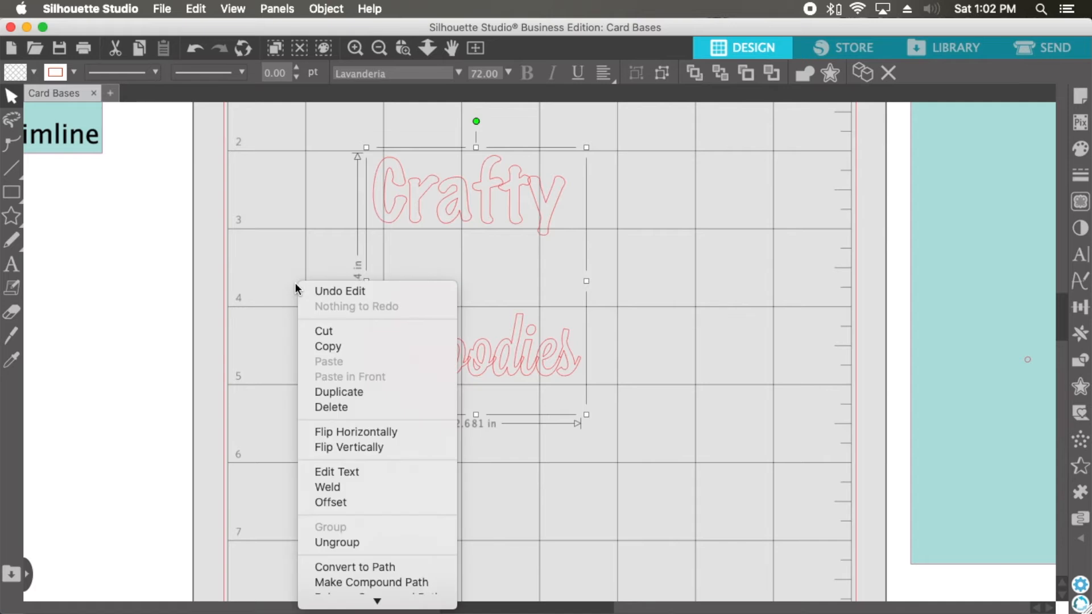
{"action": "left_click", "coordinate": [327, 542]}
Group all the letters of "Crafty" into one object.
{"action": "left_click", "coordinate": [573, 502]}
{"action": "left_click_drag", "start_coordinate": [344, 142], "coordinate": [612, 213]}
{"action": "right_click", "coordinate": [612, 212]}
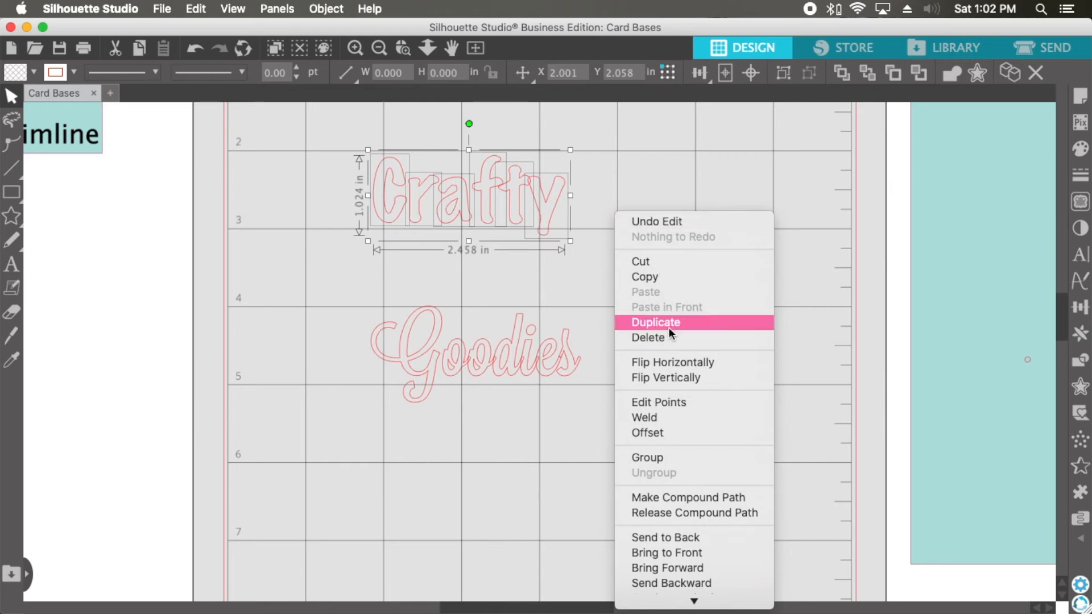
{"action": "left_click", "coordinate": [648, 457]}
Group the letters of "Goodies" and move the word up directly beneath "Crafty".
{"action": "left_click_drag", "start_coordinate": [367, 283], "coordinate": [609, 394]}
{"action": "right_click", "coordinate": [609, 394]}
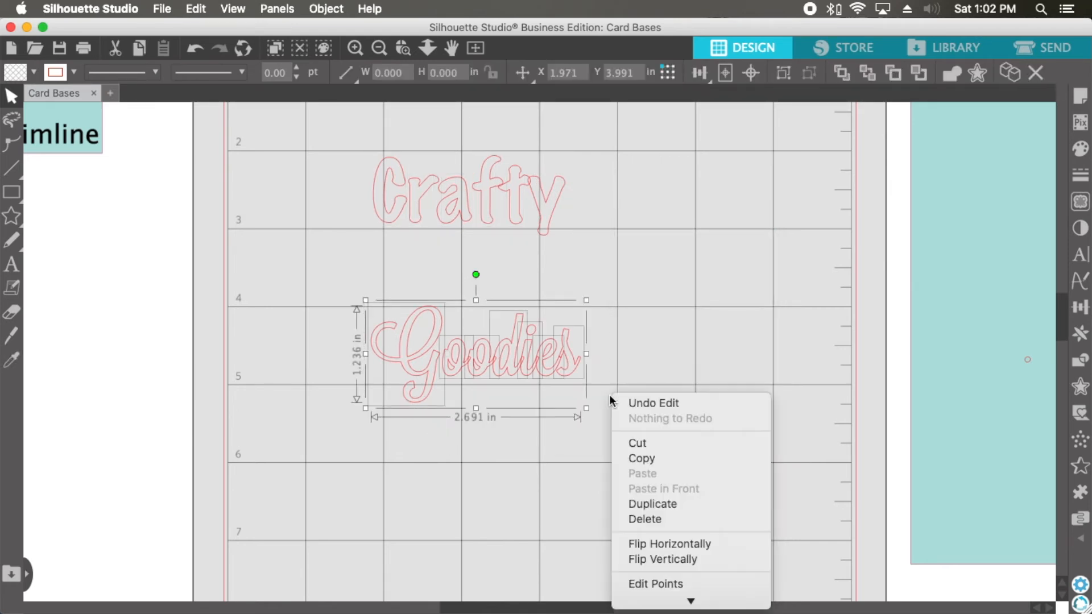
{"action": "left_click", "coordinate": [656, 469]}
{"action": "left_click_drag", "start_coordinate": [509, 349], "coordinate": [501, 281]}
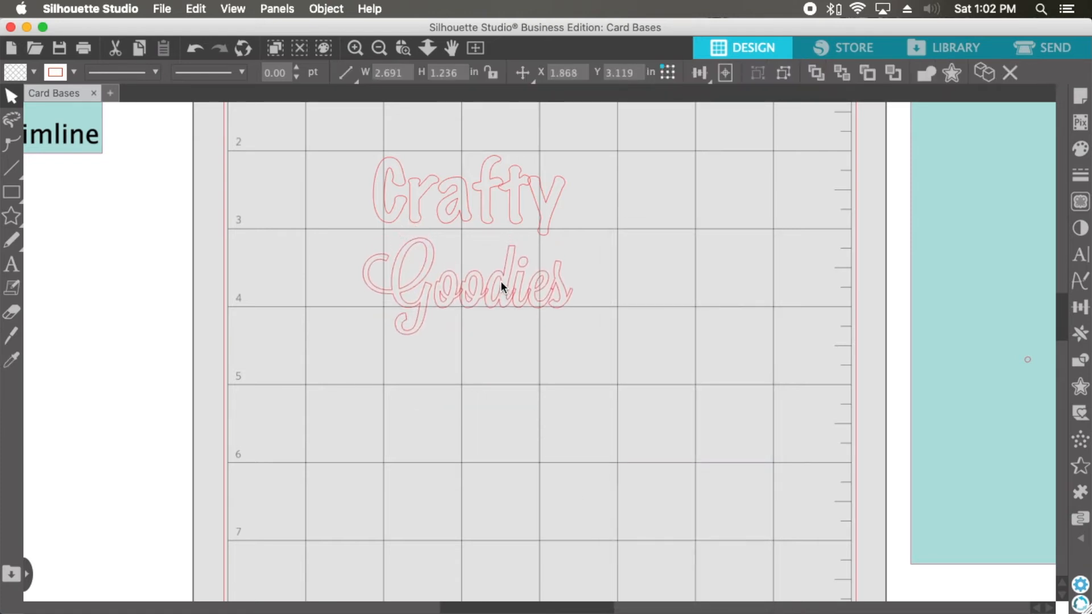
Ungroup "Crafty" into separate letters and move "Goodies" down the mat to a Y position of about 6.1 in.
{"action": "left_click", "coordinate": [497, 211]}
{"action": "left_click", "coordinate": [495, 203]}
{"action": "right_click", "coordinate": [494, 203]}
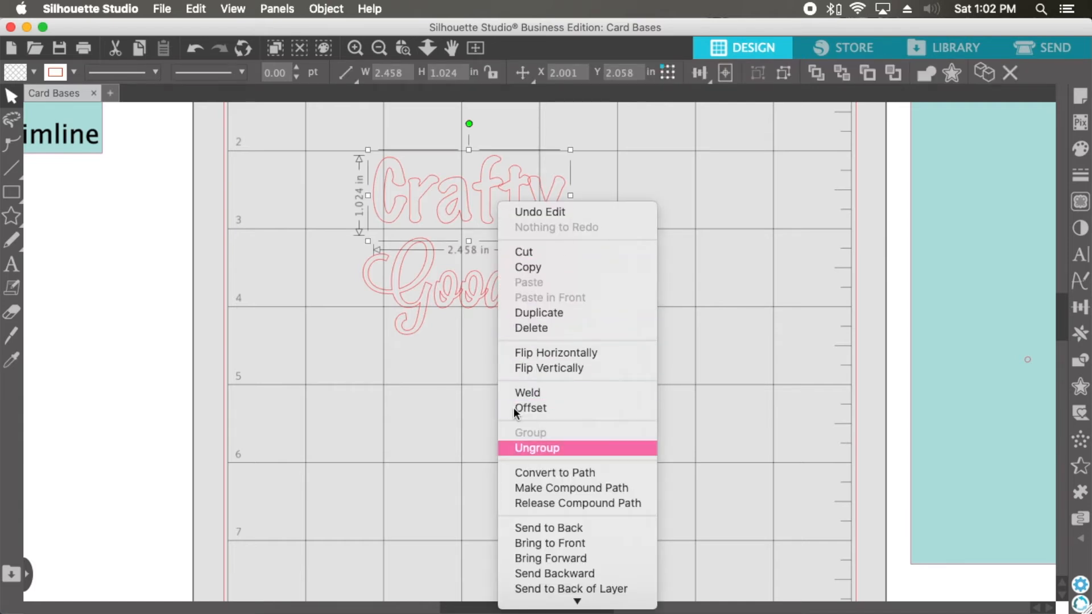
{"action": "left_click", "coordinate": [536, 448]}
{"action": "left_click", "coordinate": [448, 358]}
{"action": "left_click_drag", "start_coordinate": [348, 144], "coordinate": [550, 217]}
{"action": "left_click", "coordinate": [598, 332]}
{"action": "left_click_drag", "start_coordinate": [521, 297], "coordinate": [516, 516]}
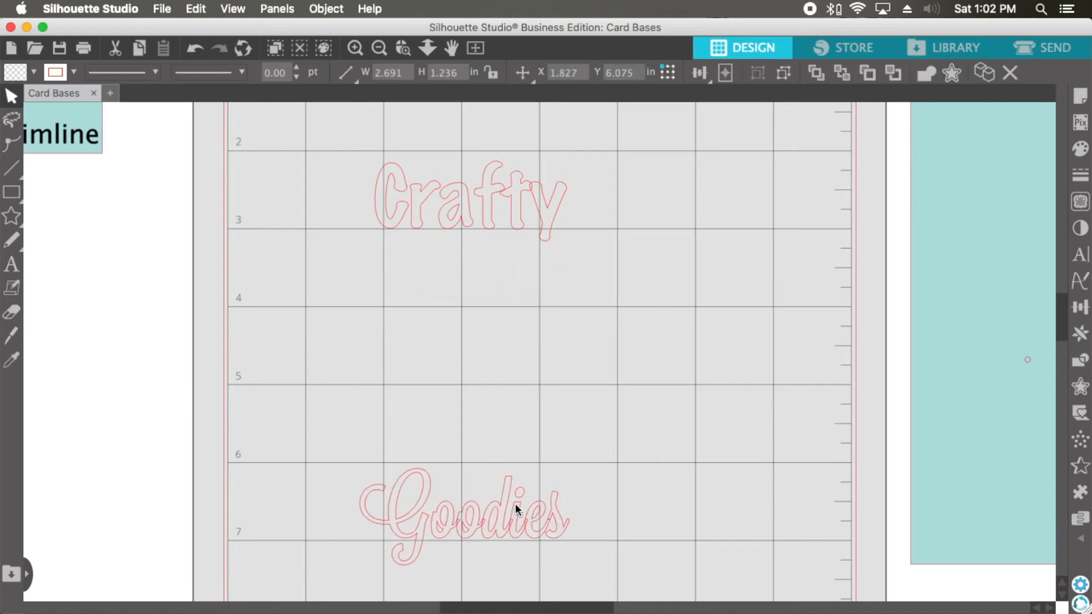
Move the "r" of "Crafty" left until it overlaps the edge of the "C".
{"action": "left_click", "coordinate": [445, 264]}
{"action": "scroll", "coordinate": [445, 263], "scroll_direction": "up", "scroll_amount": 1}
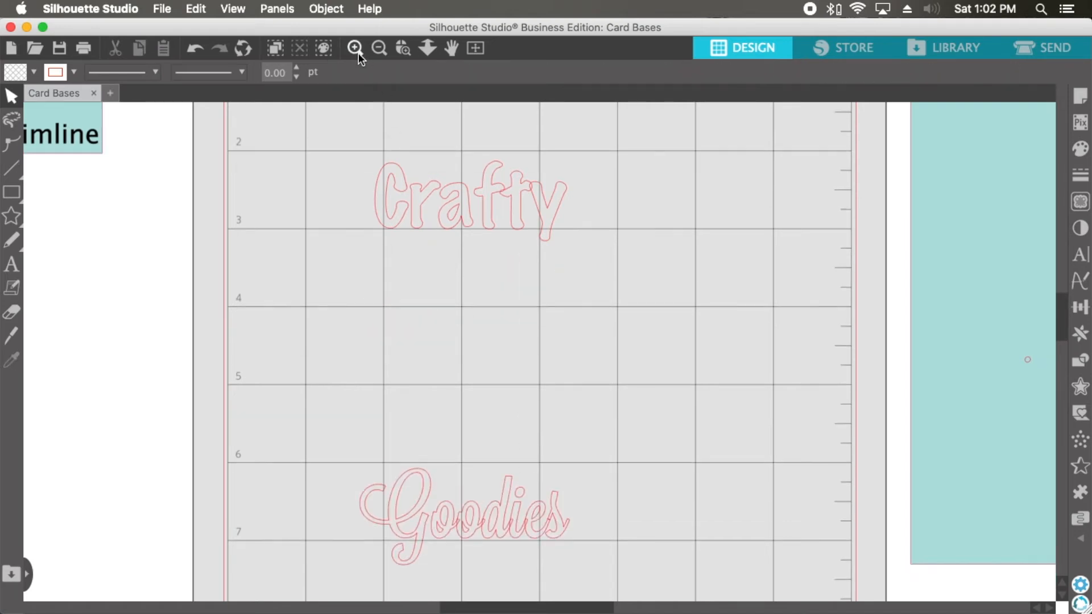
{"action": "left_click", "coordinate": [358, 52]}
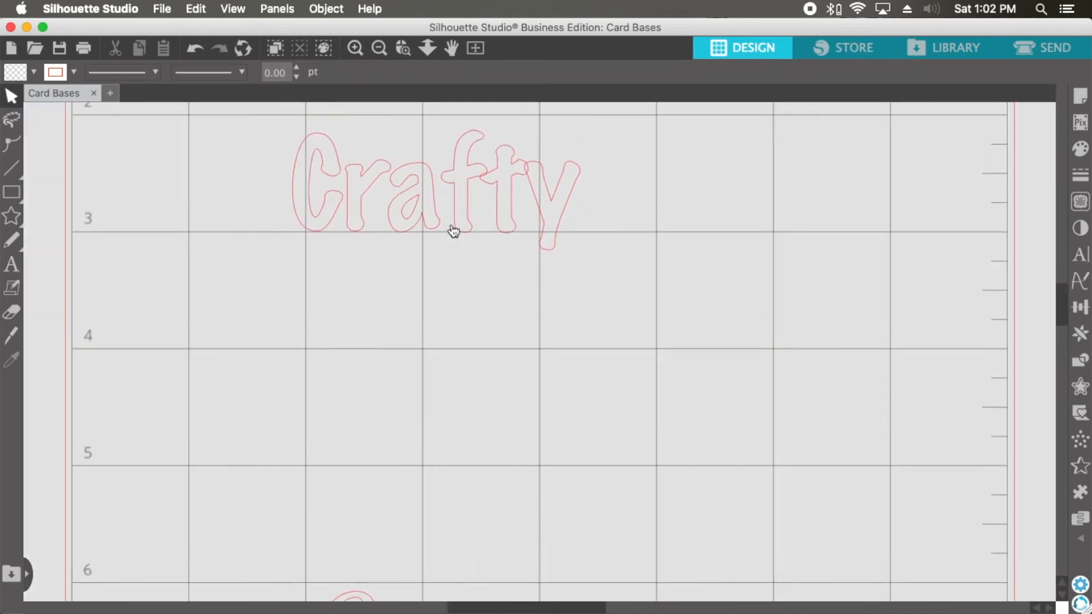
{"action": "left_click", "coordinate": [350, 225]}
{"action": "left_click_drag", "start_coordinate": [348, 225], "coordinate": [347, 227]}
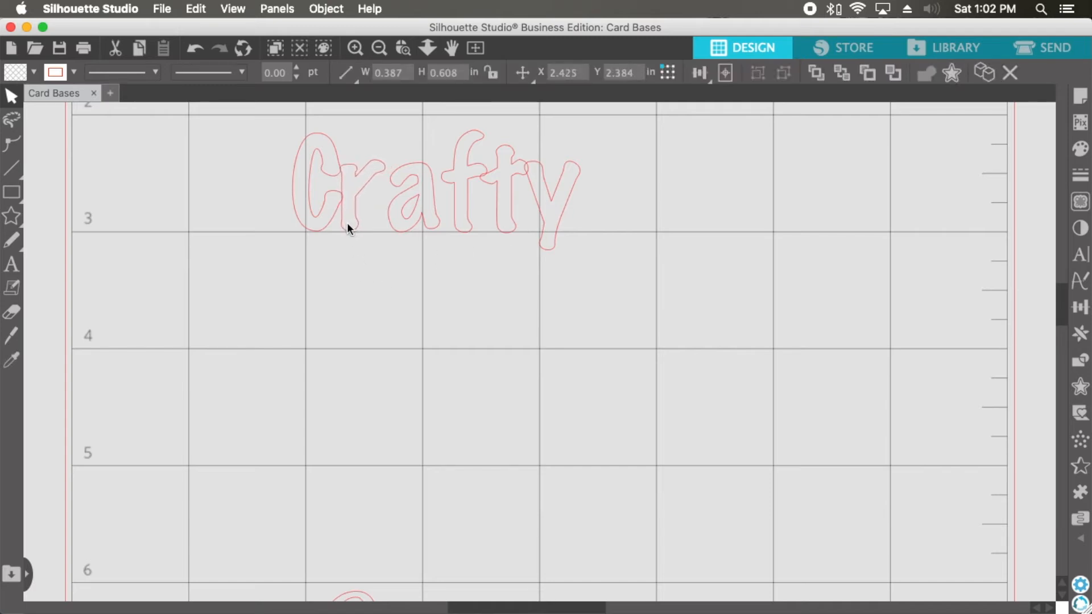
{"action": "key", "text": "Left"}
{"action": "key", "text": "Left"}
Shift the "a" and "f" of "Crafty" left so each overlaps the letter before it.
{"action": "left_click", "coordinate": [426, 229]}
{"action": "mouse_move", "coordinate": [427, 228]}
{"action": "left_mouse_down"}
{"action": "mouse_move", "coordinate": [410, 223]}
{"action": "mouse_move", "coordinate": [439, 223]}
{"action": "mouse_move", "coordinate": [430, 223]}
{"action": "left_mouse_up"}
{"action": "key", "text": "Up"}
{"action": "left_click", "coordinate": [454, 228]}
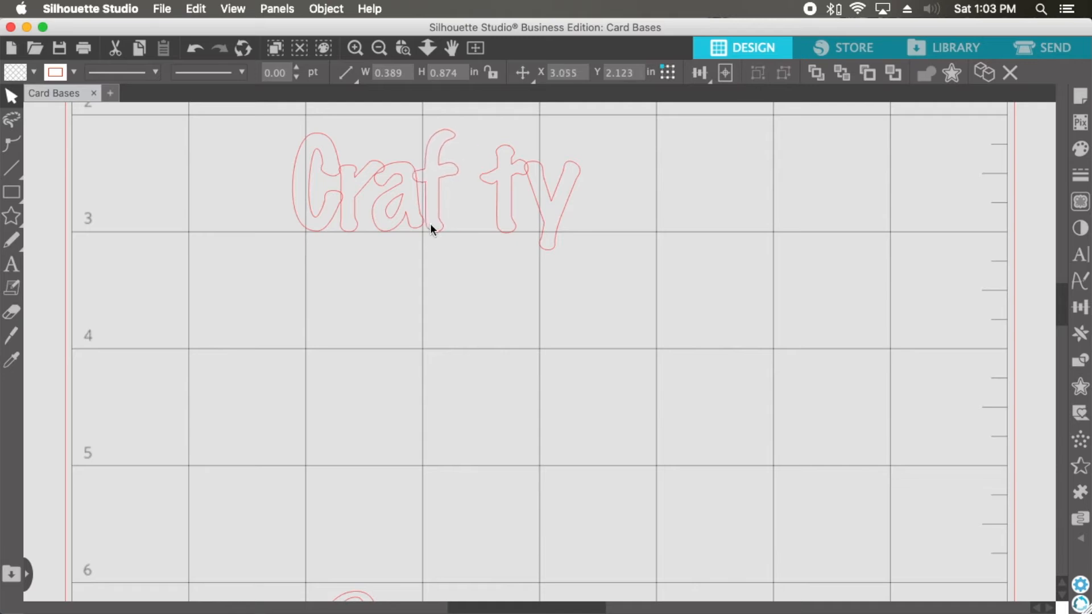
Move the "t" and "y" left to close the remaining gaps, overlapping each with its preceding letter.
{"action": "left_click", "coordinate": [501, 227]}
{"action": "left_click_drag", "start_coordinate": [502, 226], "coordinate": [468, 225]}
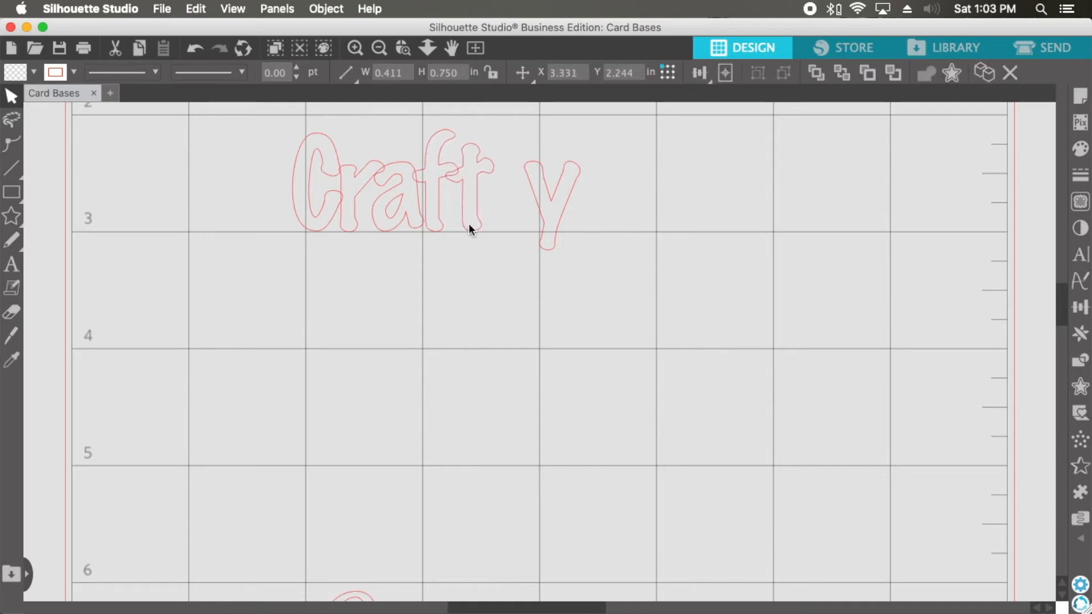
{"action": "left_click", "coordinate": [535, 241]}
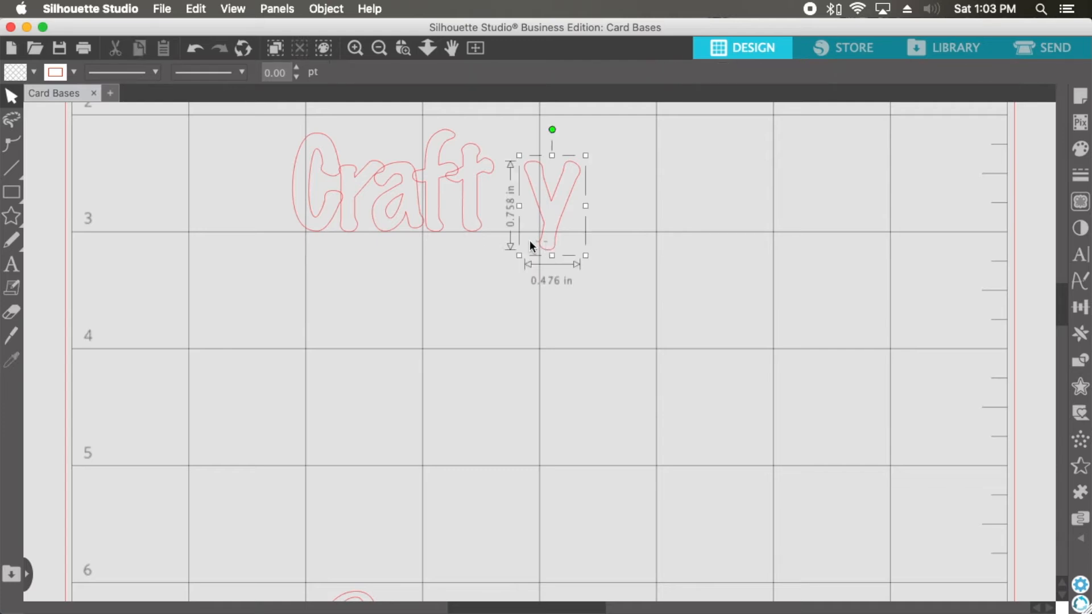
{"action": "left_click", "coordinate": [589, 240]}
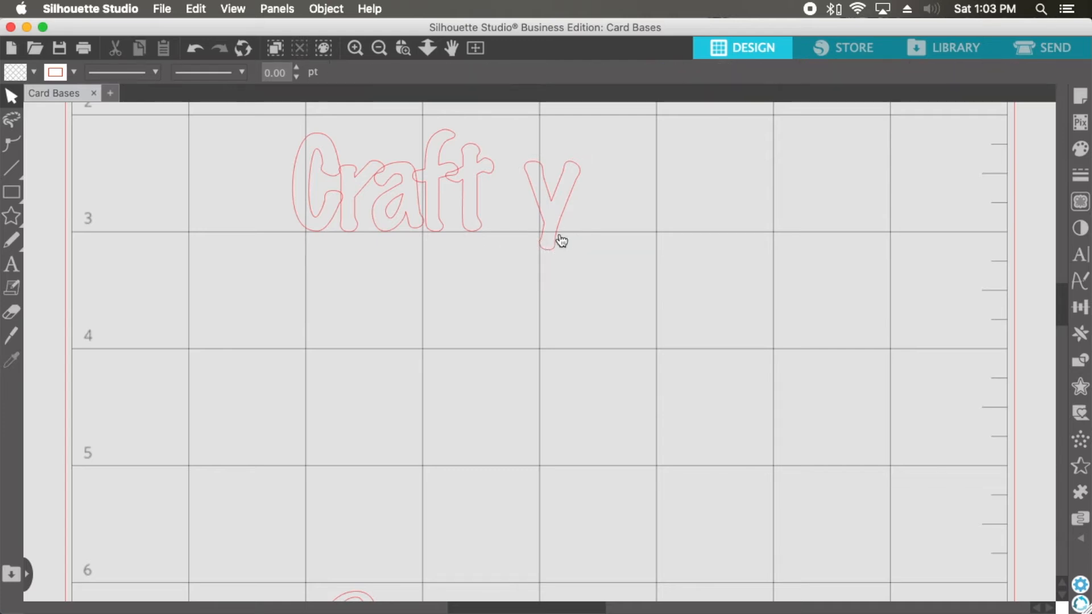
{"action": "left_click_drag", "start_coordinate": [547, 240], "coordinate": [524, 237]}
{"action": "left_click", "coordinate": [455, 248]}
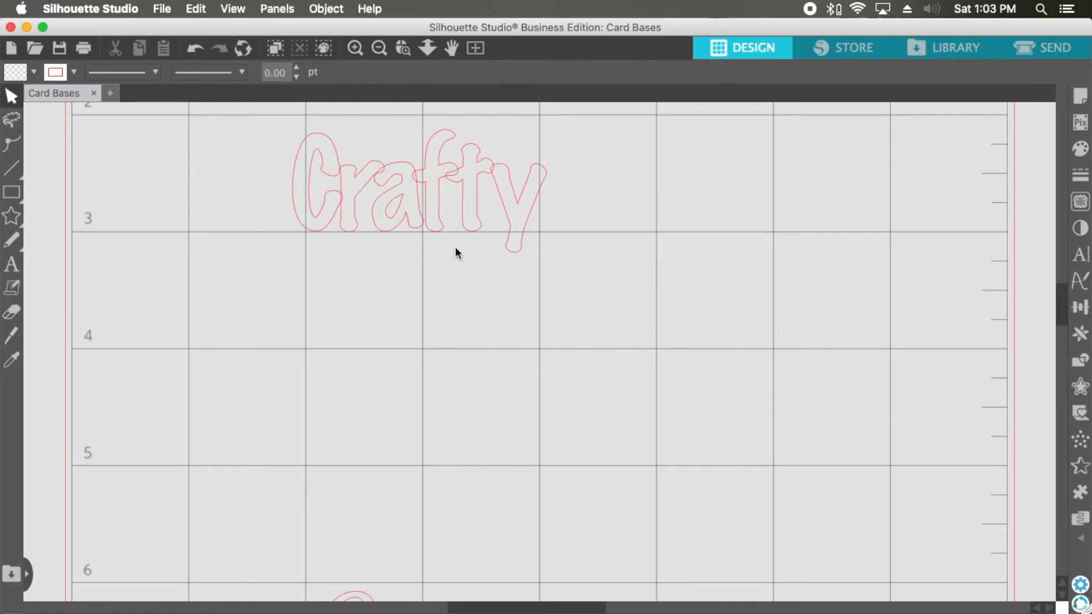
Weld all the letters of "Crafty" together and move the word to about X 2.43 in, Y 3.07 in.
{"action": "left_click_drag", "start_coordinate": [274, 132], "coordinate": [579, 246]}
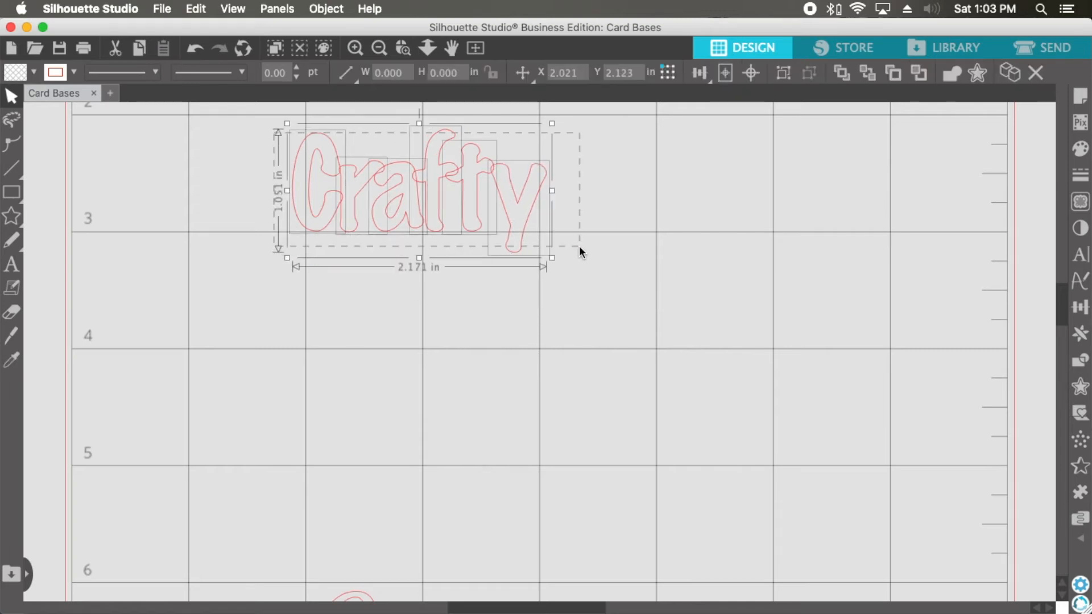
{"action": "left_click", "coordinate": [960, 77]}
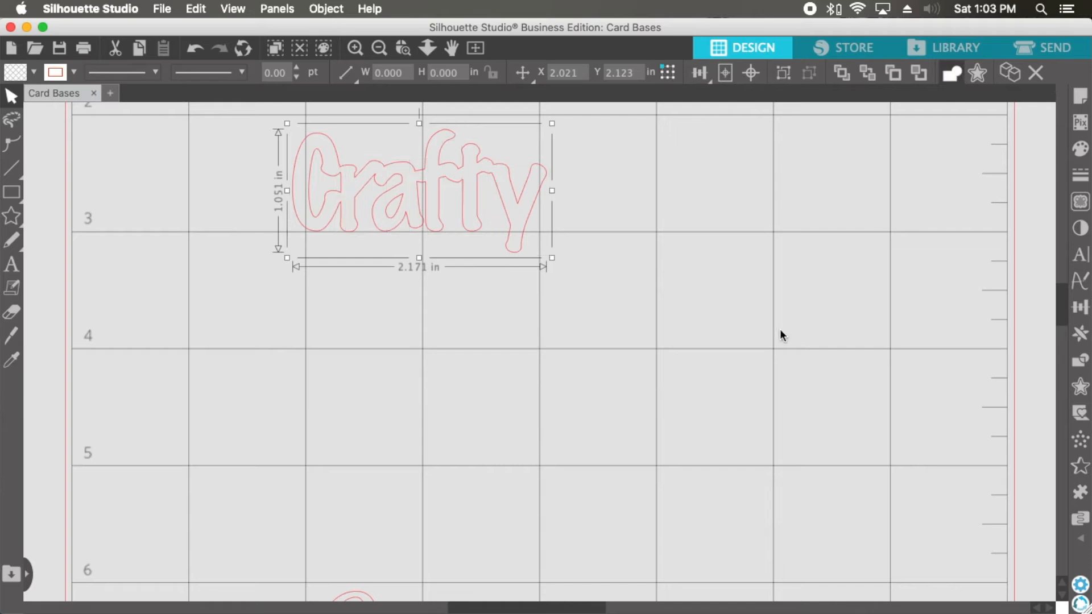
{"action": "left_click_drag", "start_coordinate": [479, 207], "coordinate": [520, 324]}
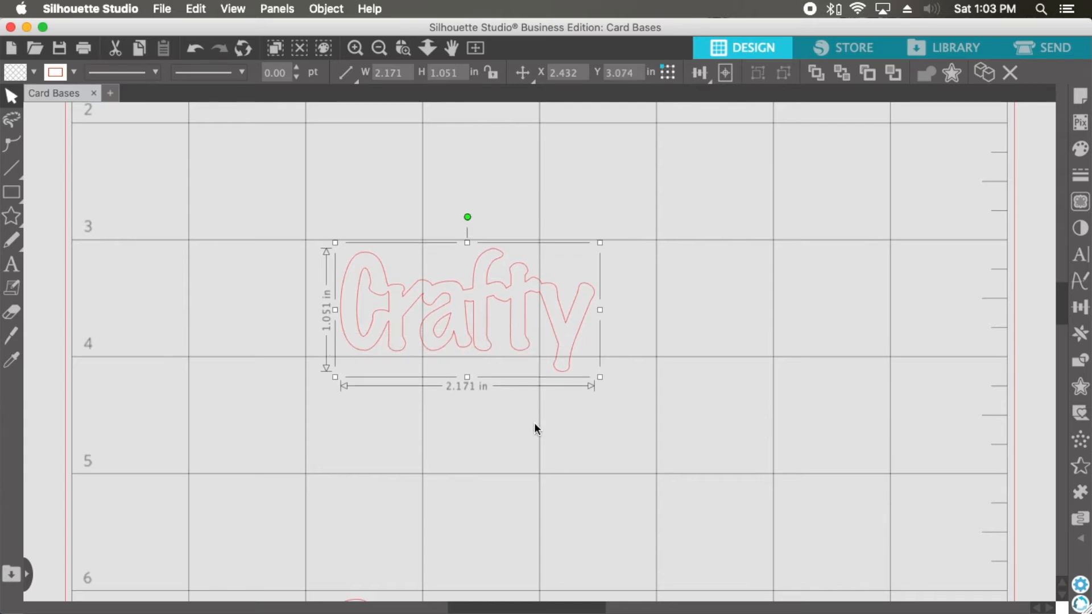
Ungroup "Goodies" and move its "G" slightly right to overlap the first "o", at about X 1.89 in, Y 6.09 in.
{"action": "scroll", "coordinate": [533, 422], "scroll_direction": "down", "scroll_amount": 3}
{"action": "scroll", "coordinate": [534, 422], "scroll_direction": "down", "scroll_amount": 4}
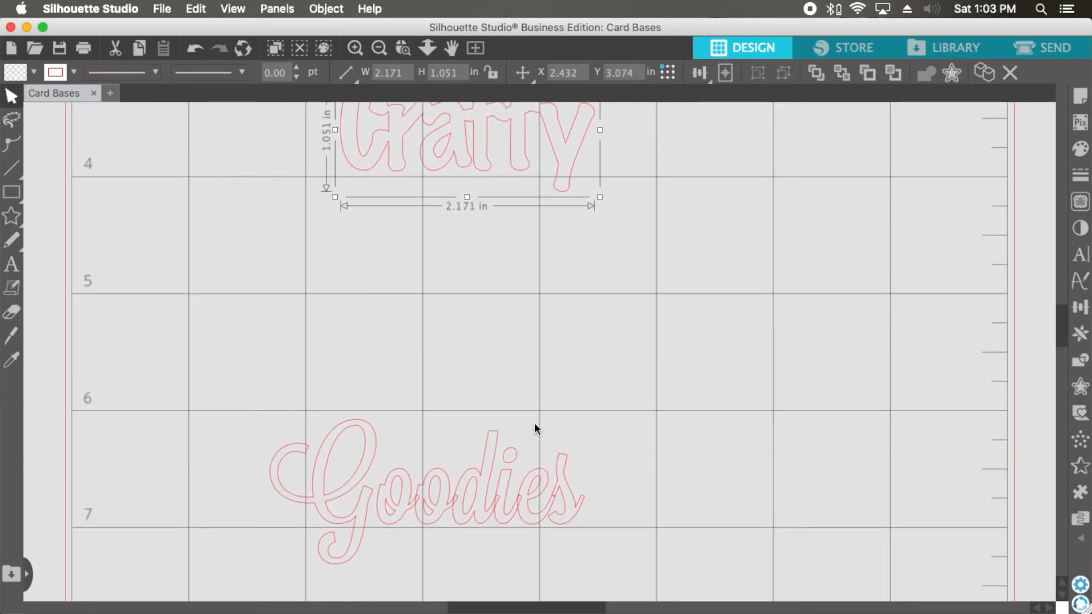
{"action": "right_click", "coordinate": [482, 477]}
{"action": "mouse_move", "coordinate": [562, 597]}
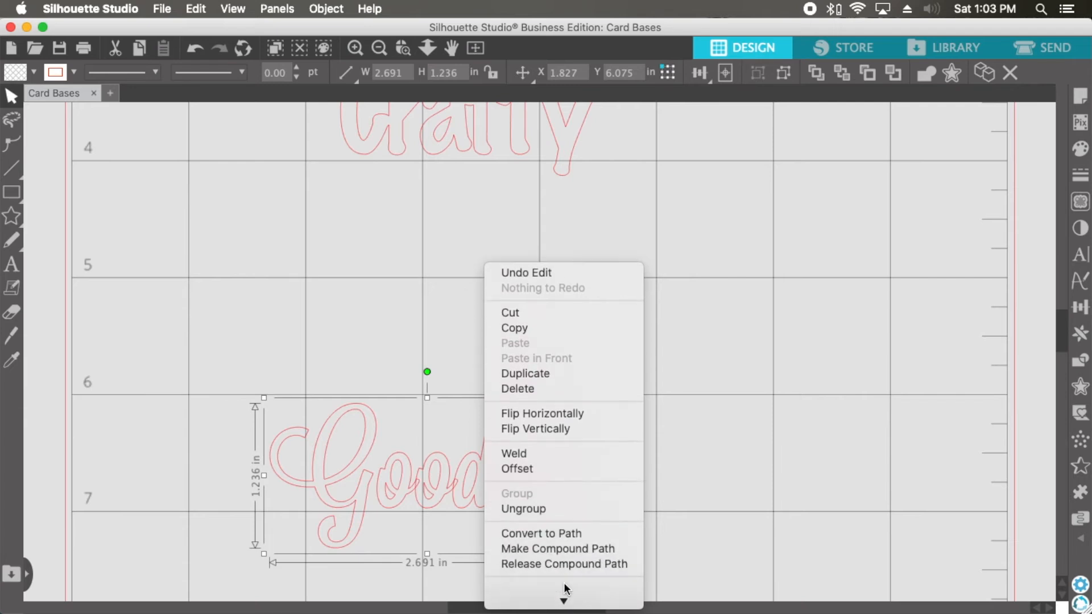
{"action": "left_click", "coordinate": [540, 509]}
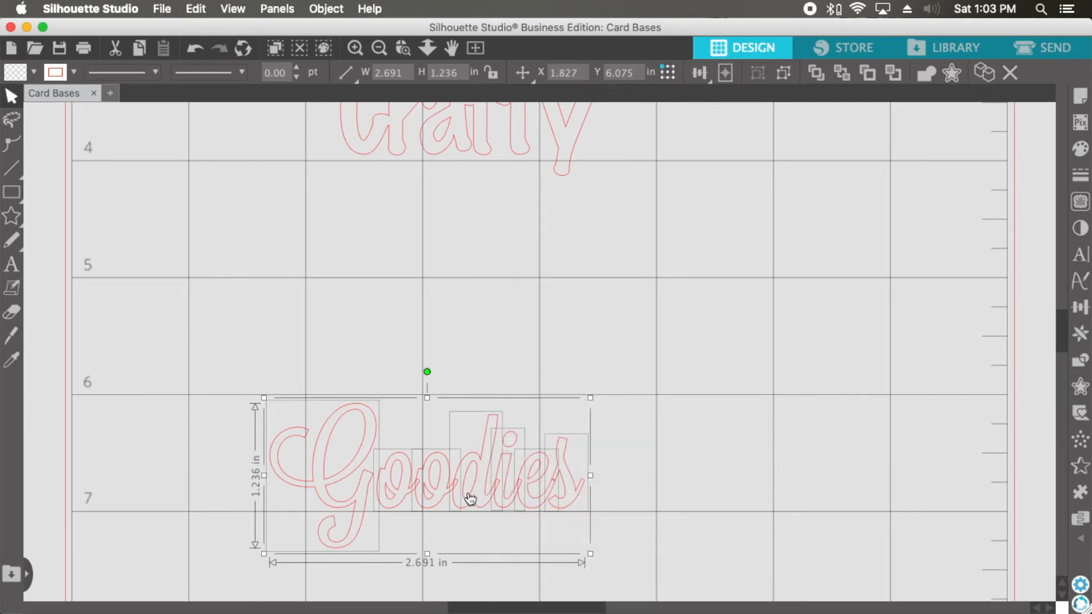
{"action": "left_click", "coordinate": [389, 537]}
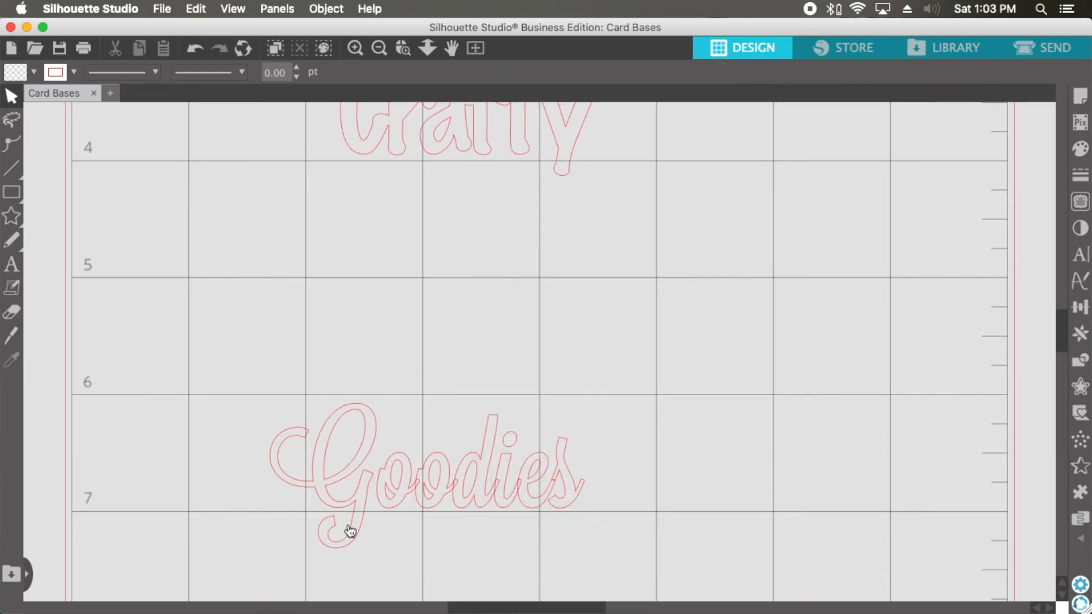
{"action": "left_click_drag", "start_coordinate": [355, 531], "coordinate": [360, 532]}
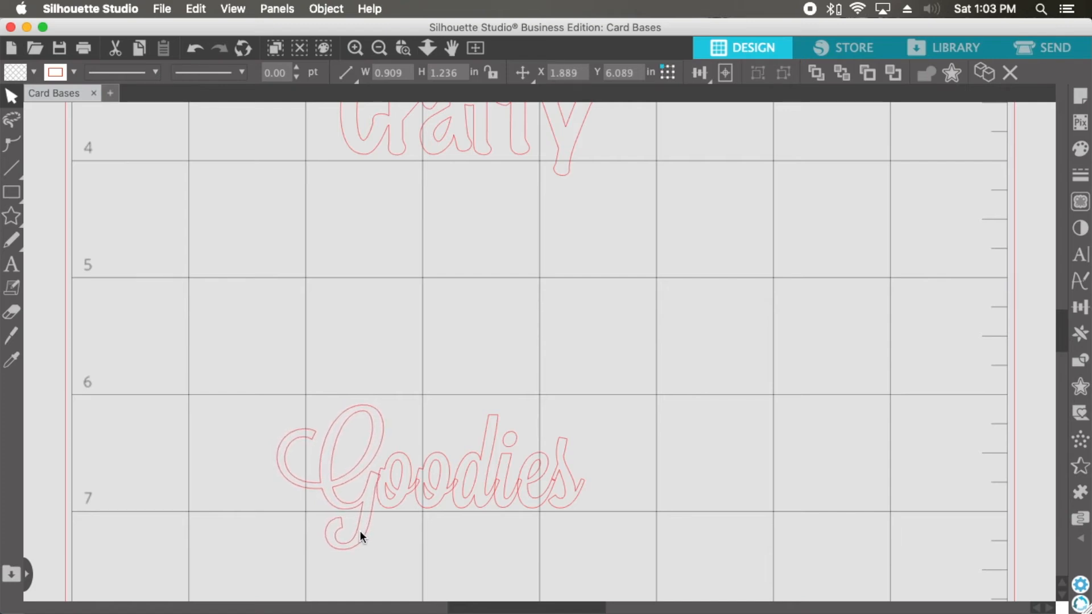
{"action": "left_click", "coordinate": [422, 530]}
Weld all the letters of "Goodies" into connected lettering.
{"action": "left_click_drag", "start_coordinate": [213, 329], "coordinate": [617, 525]}
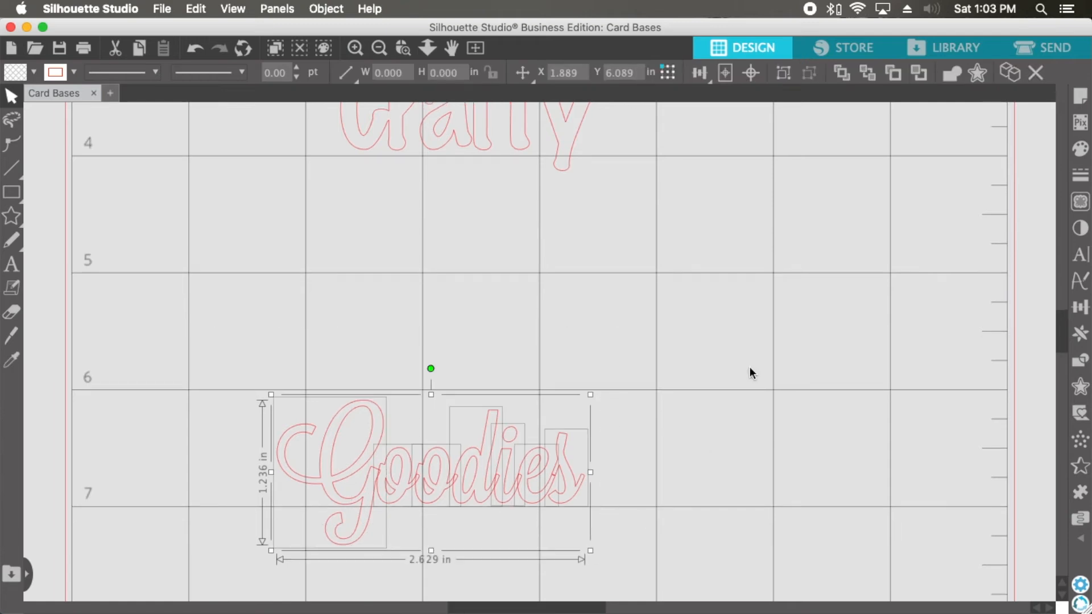
{"action": "left_click", "coordinate": [948, 80]}
{"action": "left_click", "coordinate": [892, 271]}
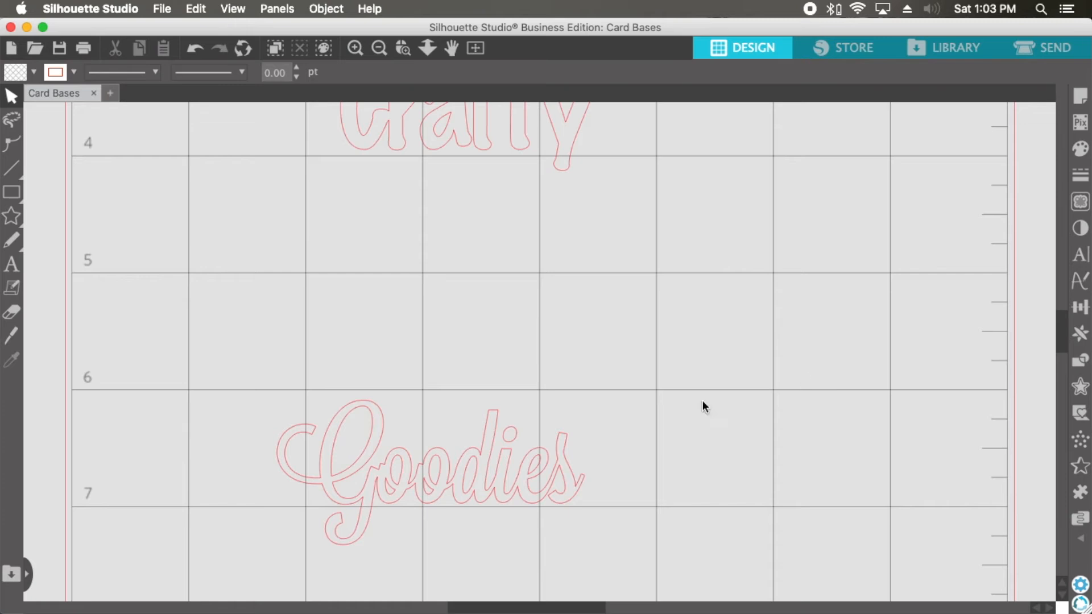
Move "Goodies" up beneath "Crafty" to about X 2.33 in, Y 4.08 in and place the loose dot back above its "i".
{"action": "left_click_drag", "start_coordinate": [455, 480], "coordinate": [510, 254]}
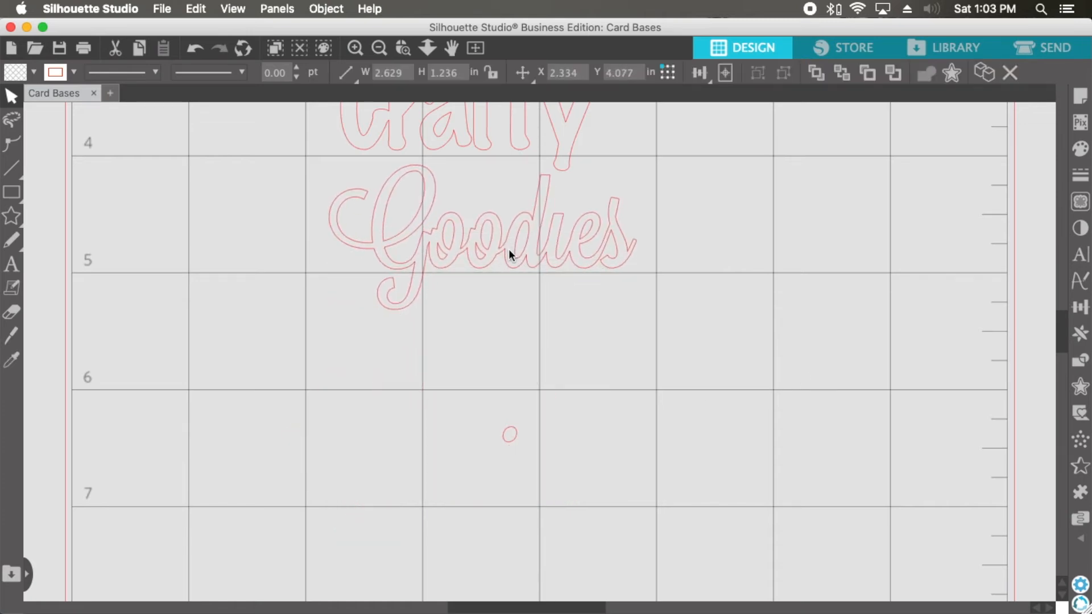
{"action": "left_click_drag", "start_coordinate": [511, 437], "coordinate": [568, 196]}
{"action": "scroll", "coordinate": [558, 350], "scroll_direction": "up", "scroll_amount": 2}
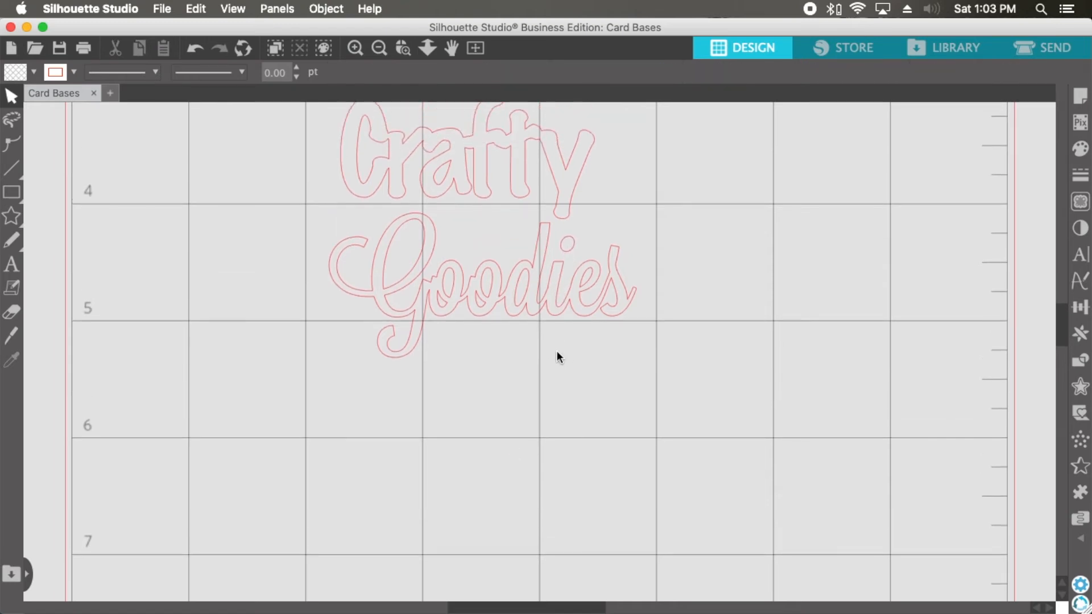
Move "Crafty" right to about X 2.98 in, Y 3.26 in so its "C" overlaps the top of the "G".
{"action": "left_click_drag", "start_coordinate": [596, 238], "coordinate": [630, 244]}
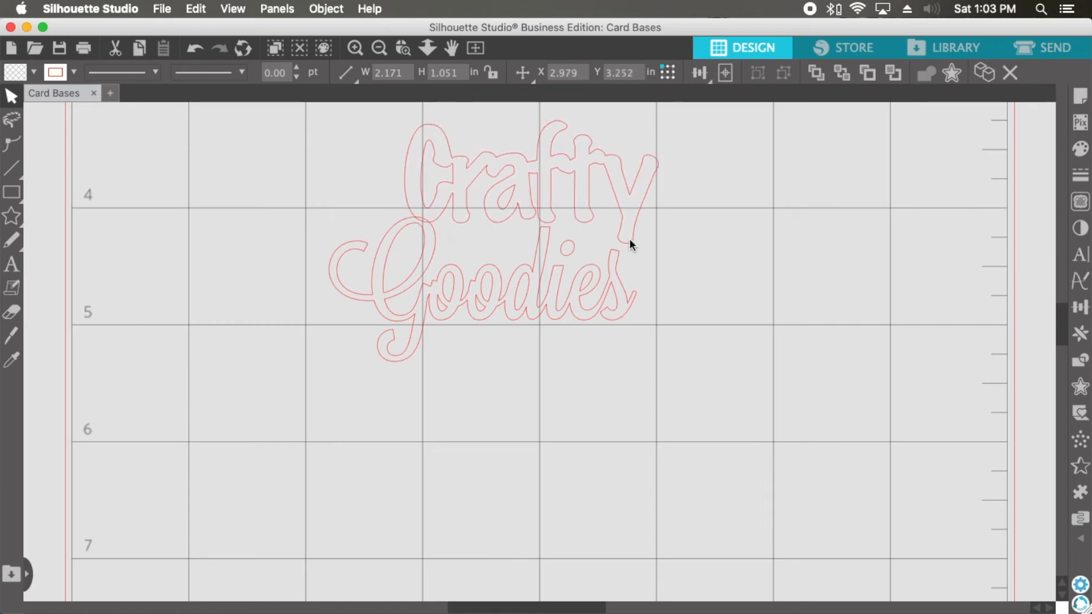
{"action": "key", "text": "Down"}
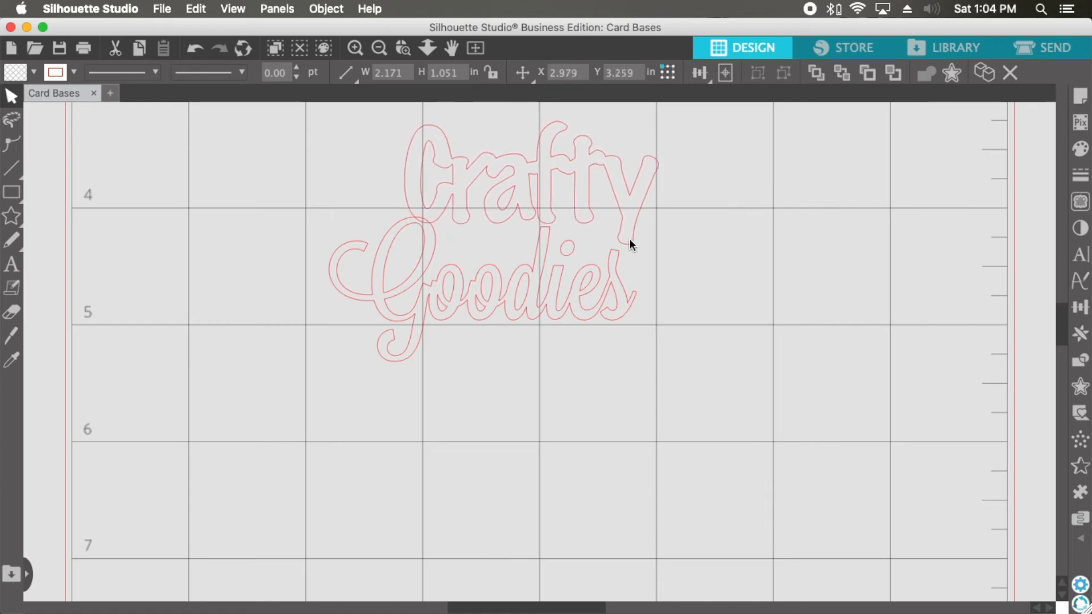
{"action": "left_click", "coordinate": [714, 256]}
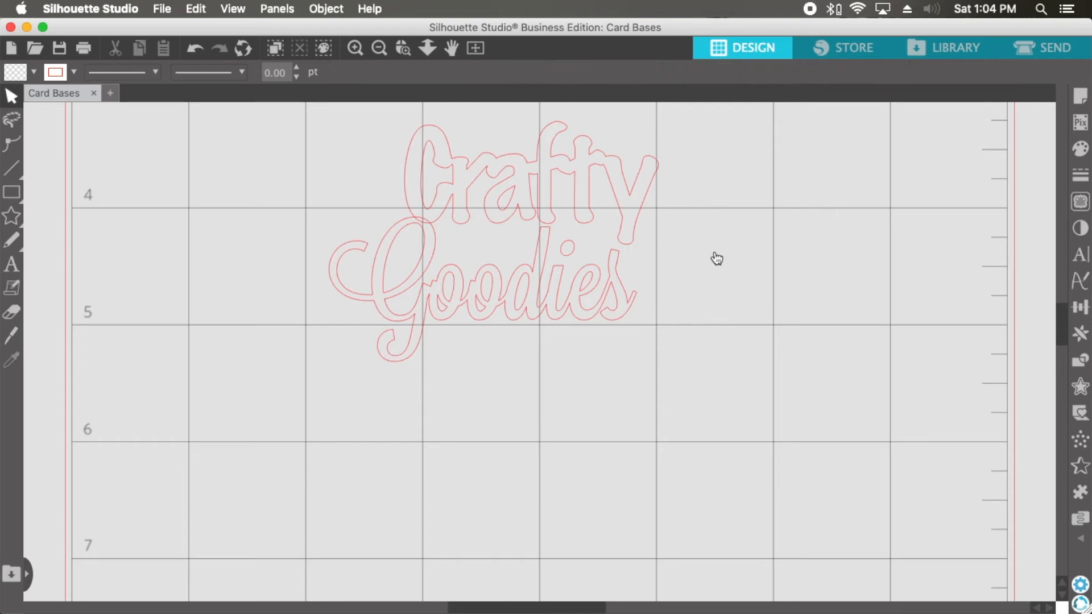
Move "Goodies" up and right so its "G" and "d" overlap "Crafty", and reposition the dot above the "i".
{"action": "left_click_drag", "start_coordinate": [630, 320], "coordinate": [667, 302]}
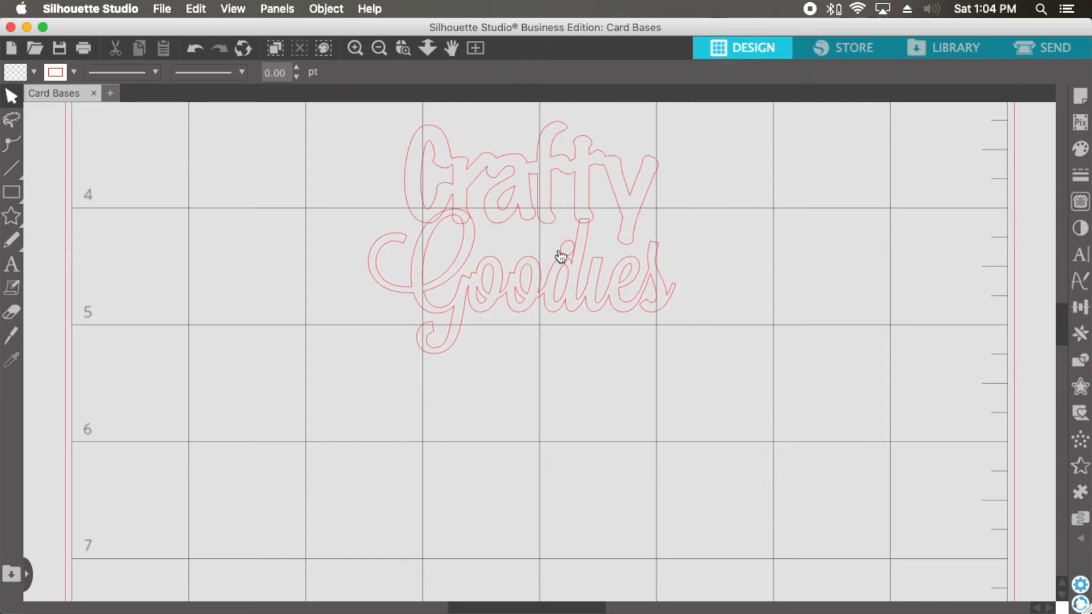
{"action": "left_click_drag", "start_coordinate": [565, 248], "coordinate": [595, 243]}
{"action": "left_click", "coordinate": [351, 219]}
Weld "Crafty" and "Goodies" into one shape and move it down slightly to a Y position of about 3.31 in.
{"action": "left_click_drag", "start_coordinate": [414, 315], "coordinate": [449, 323]}
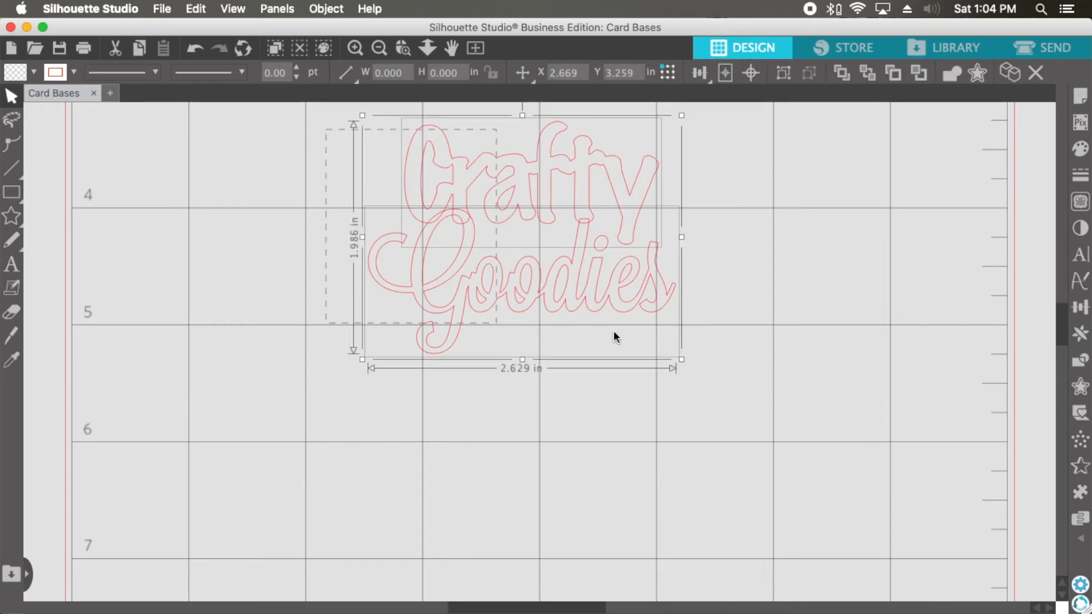
{"action": "left_click", "coordinate": [948, 79]}
{"action": "left_click", "coordinate": [753, 303]}
{"action": "mouse_move", "coordinate": [635, 301]}
{"action": "left_mouse_down"}
{"action": "mouse_move", "coordinate": [426, 346]}
{"action": "mouse_move", "coordinate": [488, 253]}
{"action": "mouse_move", "coordinate": [560, 301]}
{"action": "mouse_move", "coordinate": [632, 305]}
{"action": "left_mouse_up"}
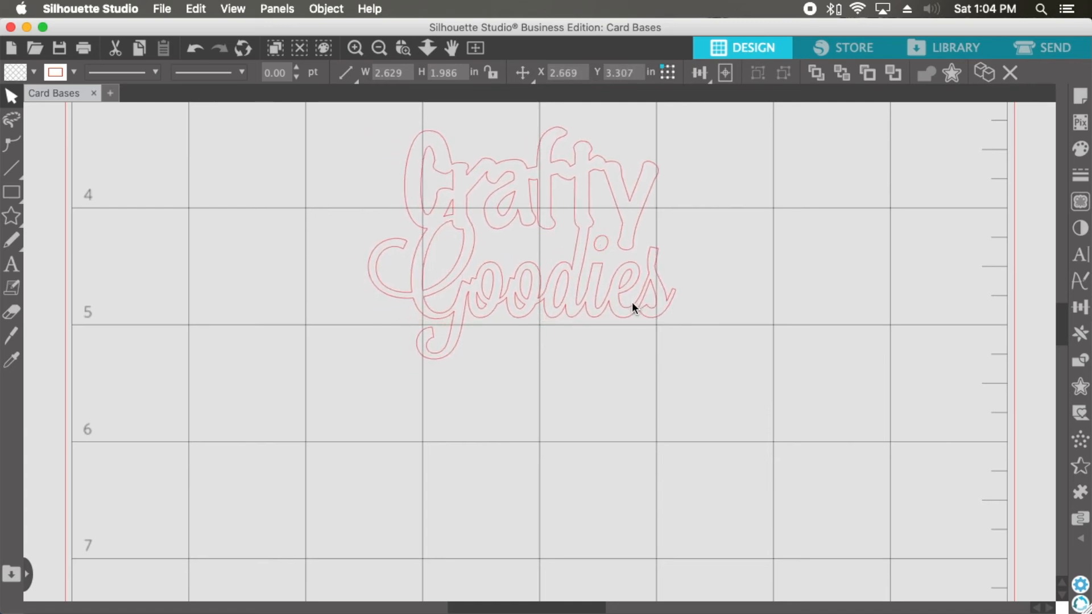
Create a rounded-corner offset of 0.075 in around the whole design, including the dot of the "i".
{"action": "left_click_drag", "start_coordinate": [690, 381], "coordinate": [361, 141]}
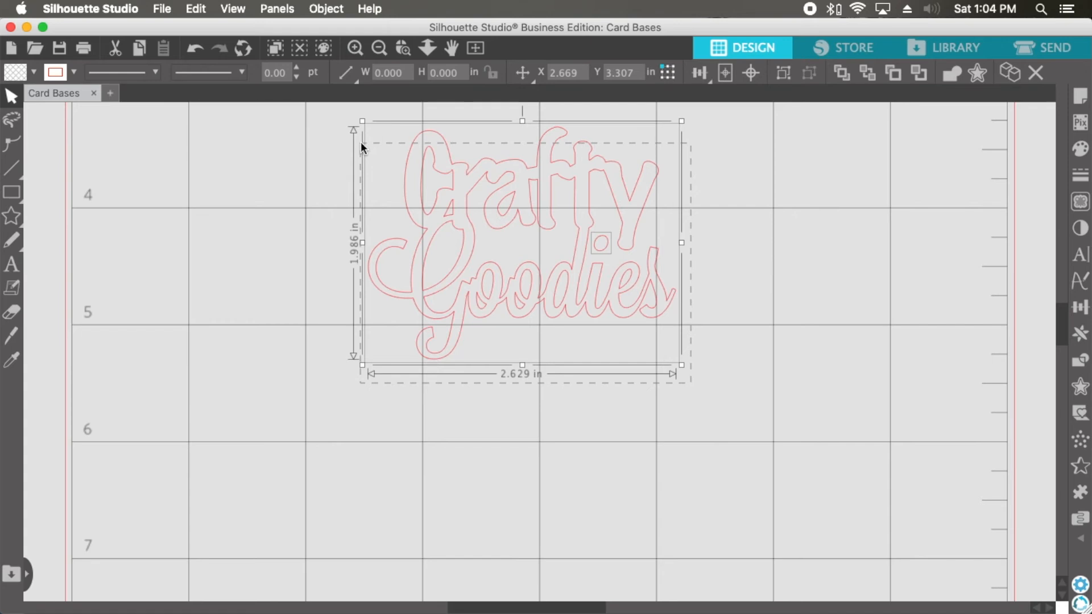
{"action": "left_click", "coordinate": [977, 73]}
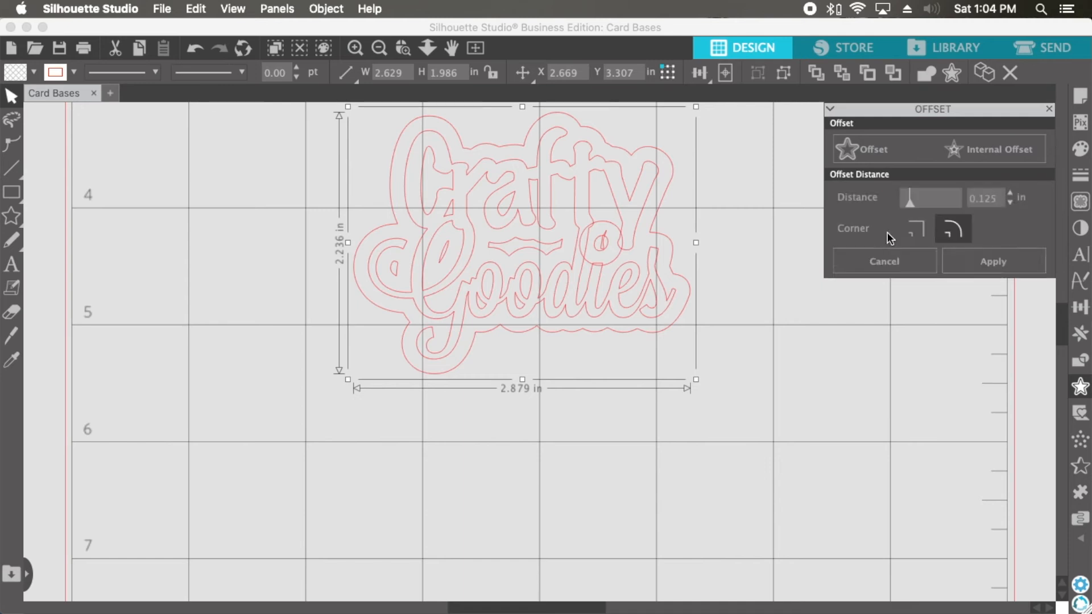
{"action": "left_click", "coordinate": [993, 200]}
{"action": "left_click_drag", "start_coordinate": [994, 200], "coordinate": [977, 200]}
{"action": "type", "text": "07"}
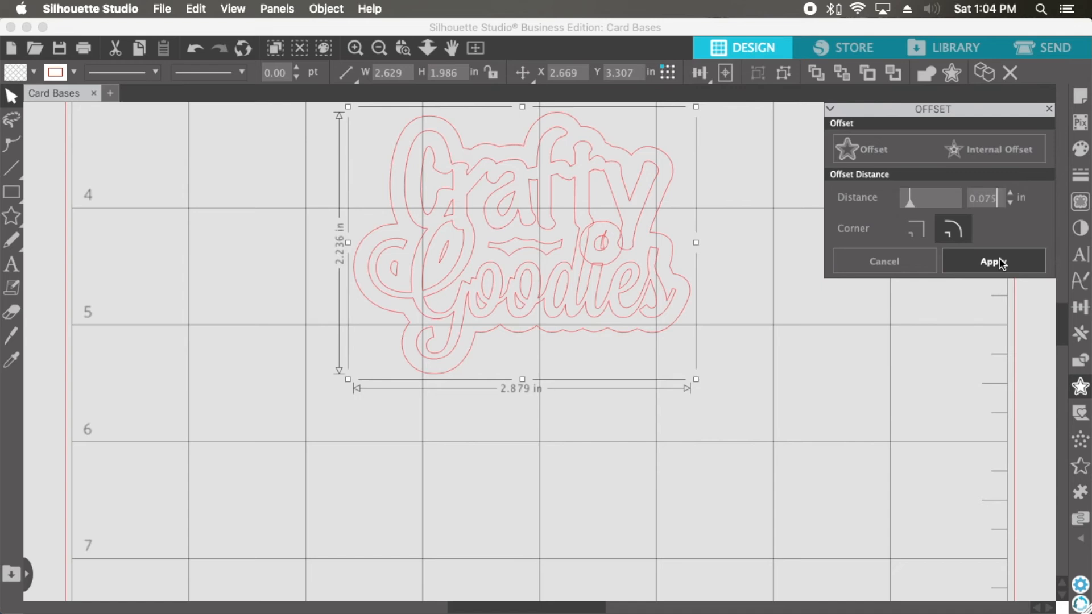
{"action": "left_click", "coordinate": [1000, 260]}
{"action": "left_click", "coordinate": [813, 413]}
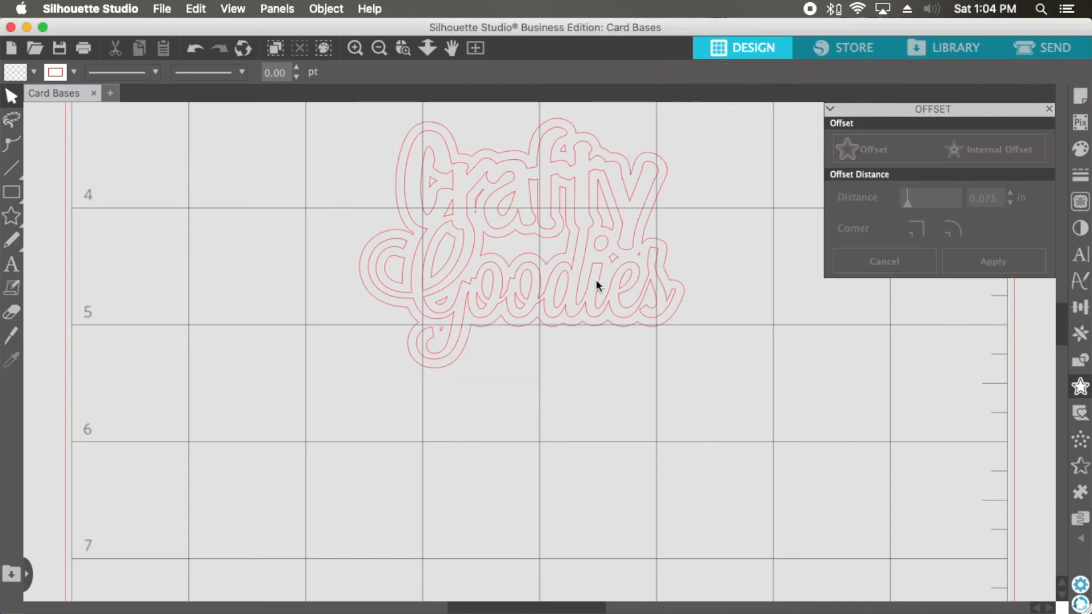
Move the welded lettering away from its offset to about X 4.87 in, Y 4.96 in and release the offset's compound path.
{"action": "left_click_drag", "start_coordinate": [582, 290], "coordinate": [855, 477]}
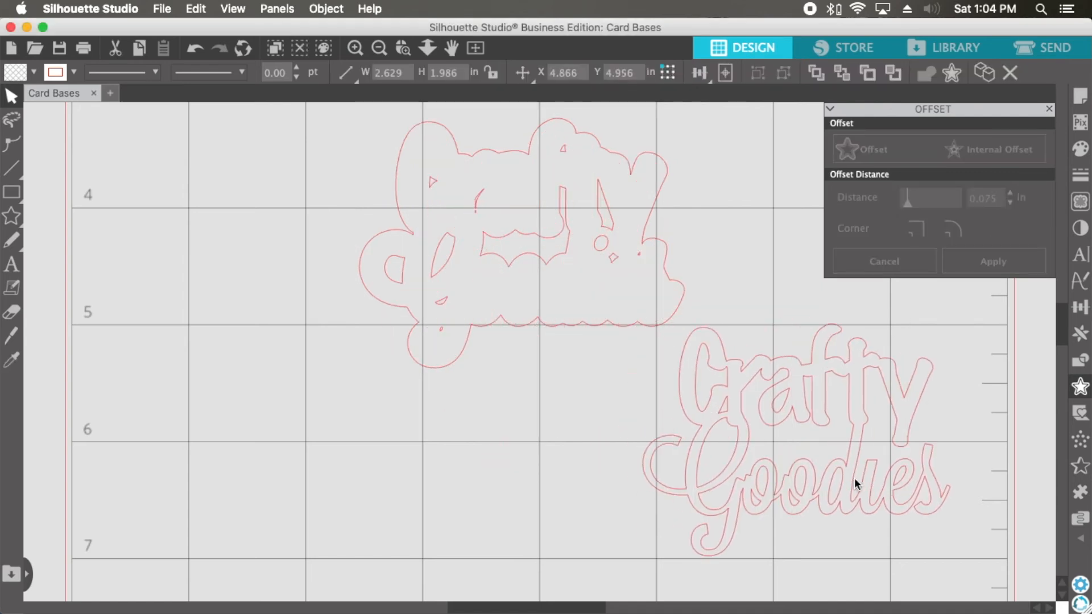
{"action": "right_click", "coordinate": [540, 317]}
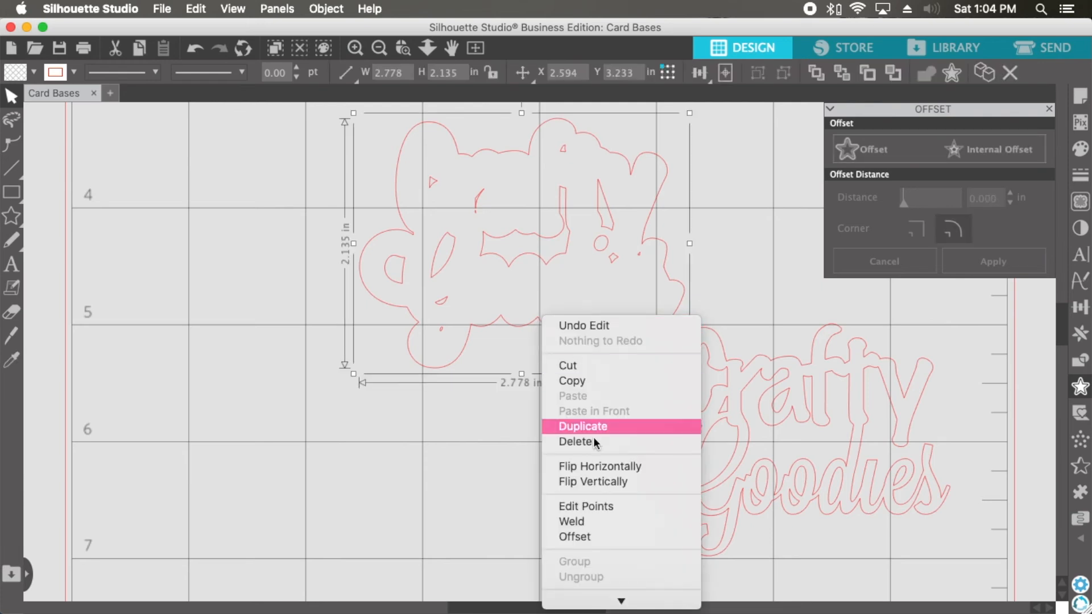
{"action": "mouse_move", "coordinate": [615, 603]}
{"action": "left_click", "coordinate": [609, 498]}
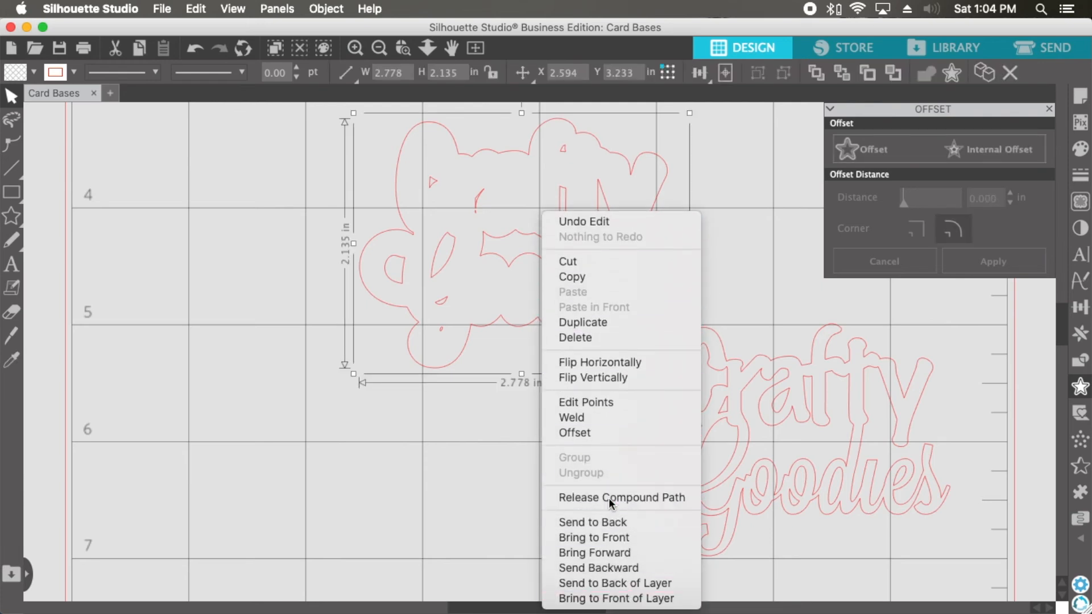
{"action": "left_click", "coordinate": [480, 505]}
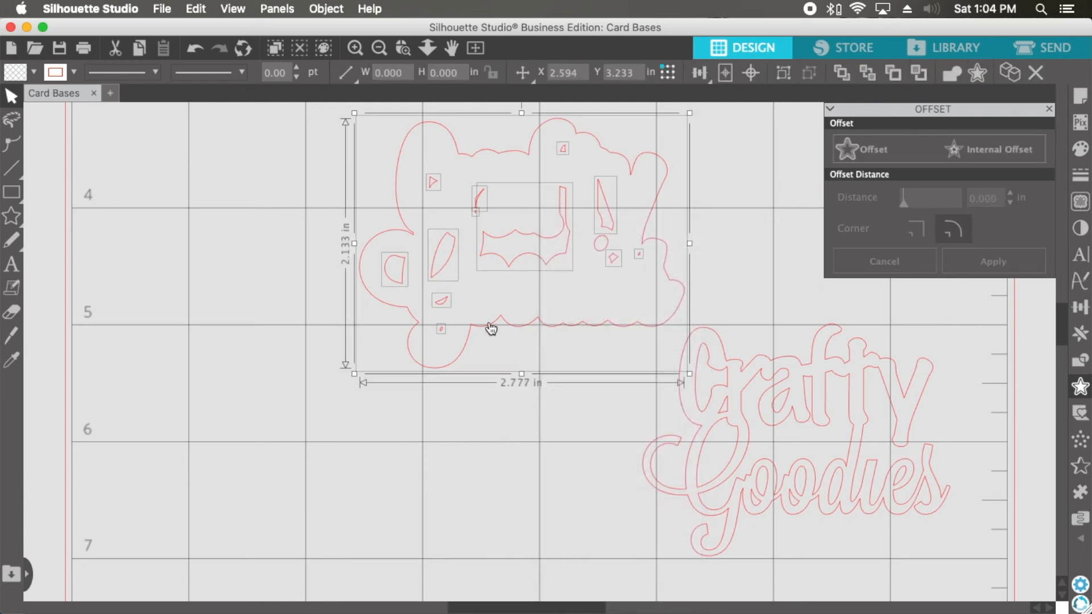
Delete the narrow sliver and the tiny stray fragments inside the released offset, including the specks near its right edge and bottom loop.
{"action": "left_click", "coordinate": [481, 212]}
{"action": "key", "text": "Delete"}
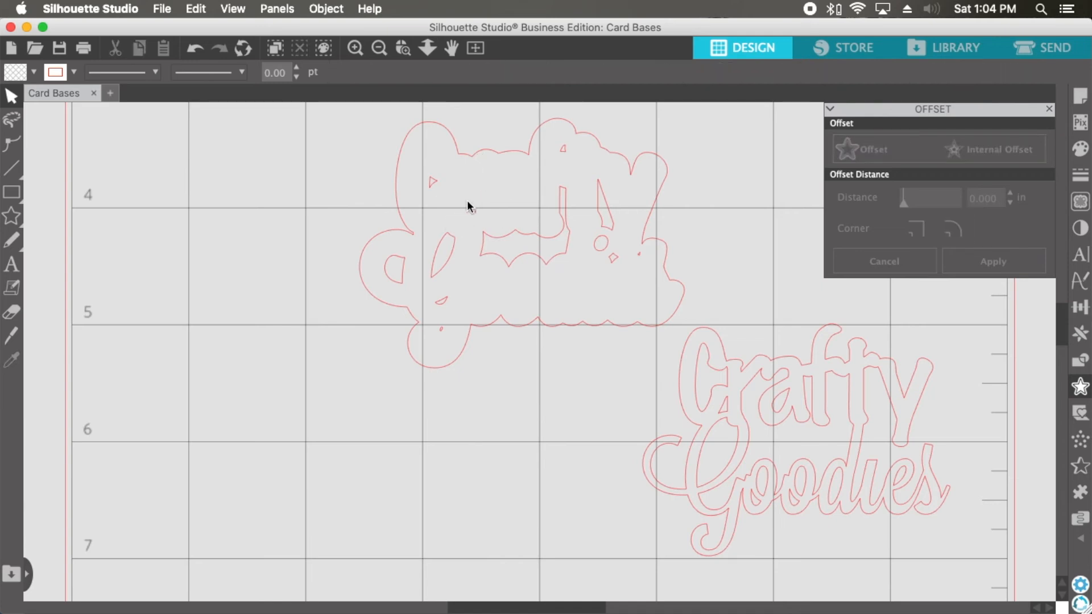
{"action": "left_click", "coordinate": [483, 212]}
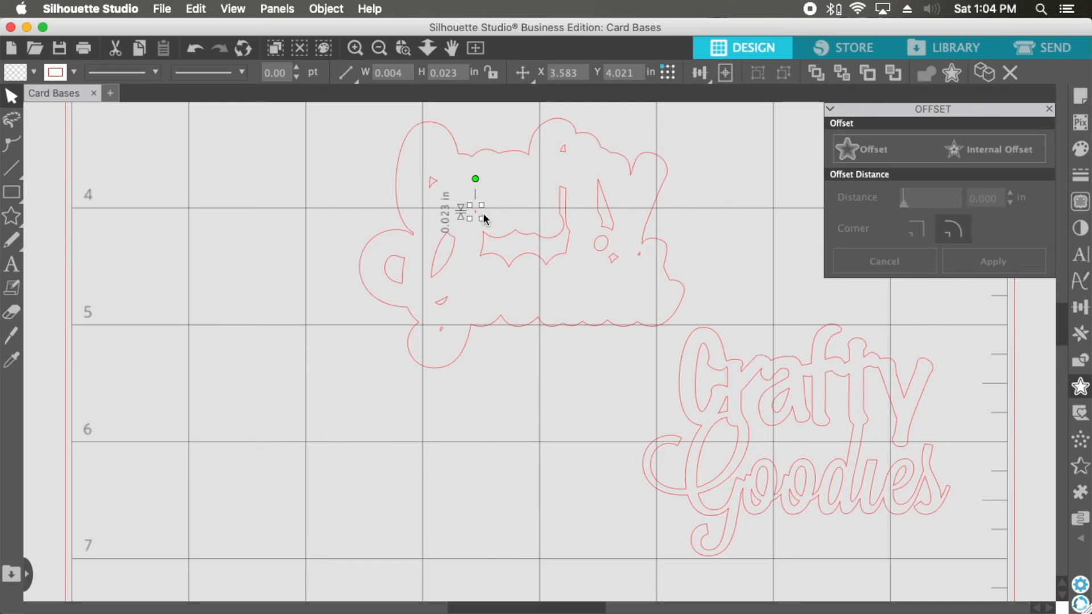
{"action": "key", "text": "Delete"}
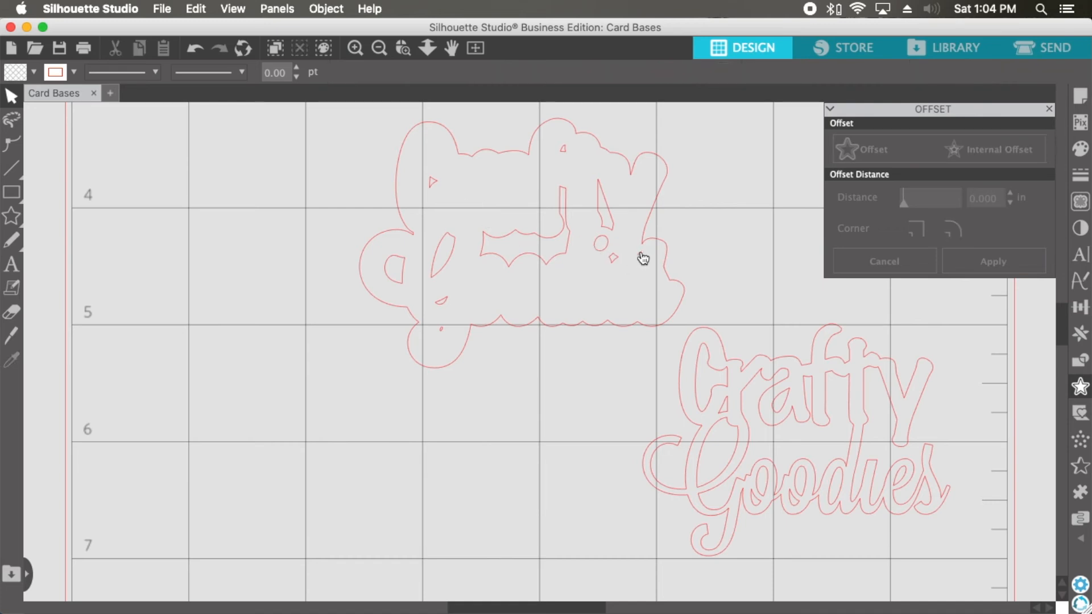
{"action": "left_click", "coordinate": [640, 261]}
{"action": "key", "text": "Delete"}
{"action": "left_click", "coordinate": [441, 328]}
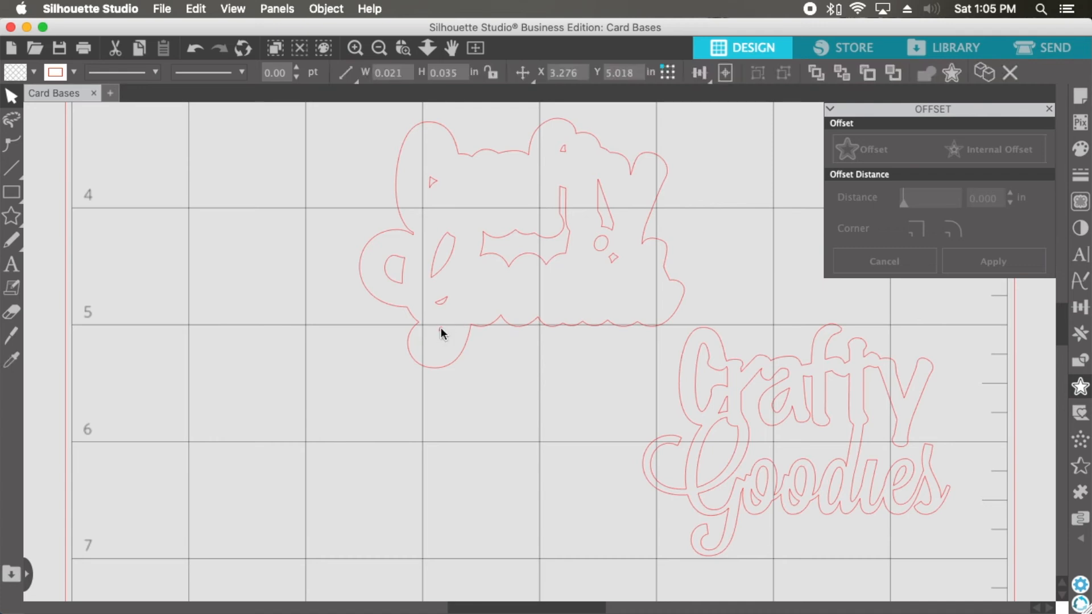
{"action": "key", "text": "Delete"}
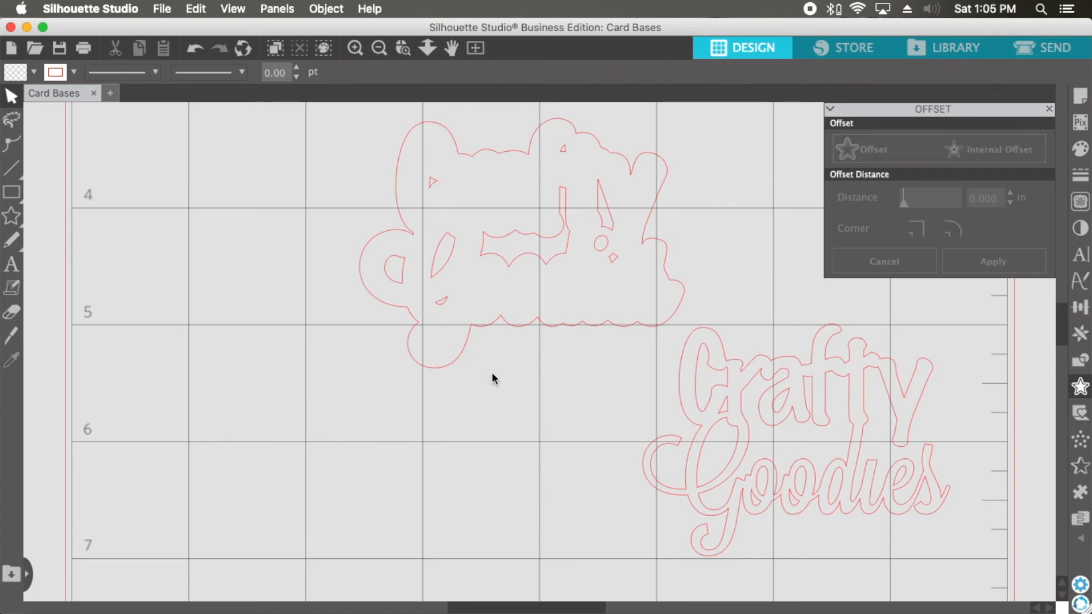
Combine the offset outline with the cutouts in its left and middle area into one compound path.
{"action": "left_click", "coordinate": [366, 237]}
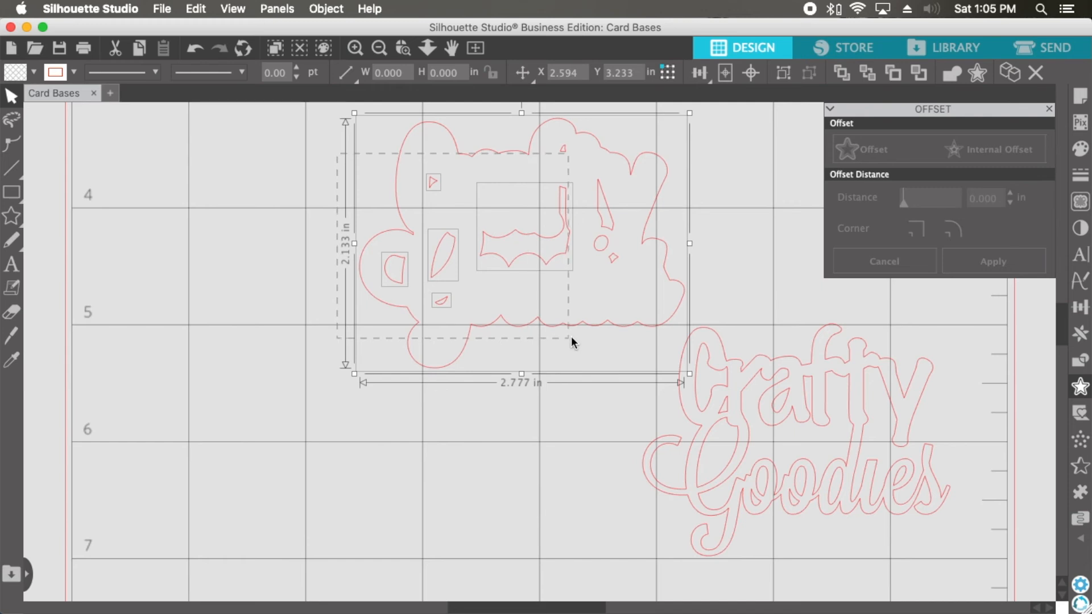
{"action": "right_click", "coordinate": [574, 334]}
{"action": "left_click", "coordinate": [620, 579]}
{"action": "left_click", "coordinate": [498, 545]}
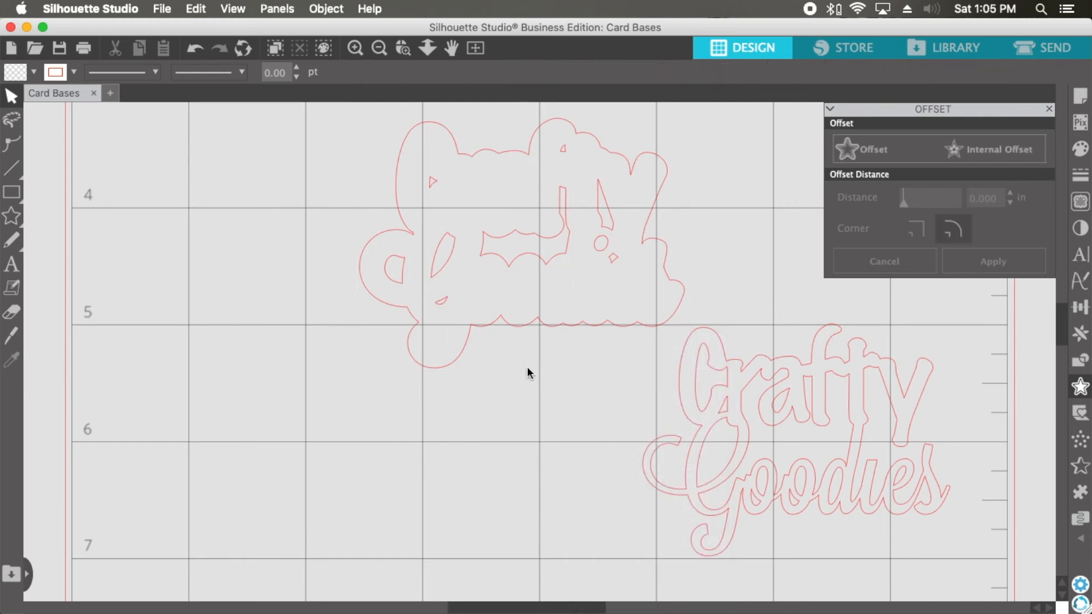
Create a second rounded-corner offset of 0.075 in around the compound offset shape.
{"action": "left_click", "coordinate": [524, 333]}
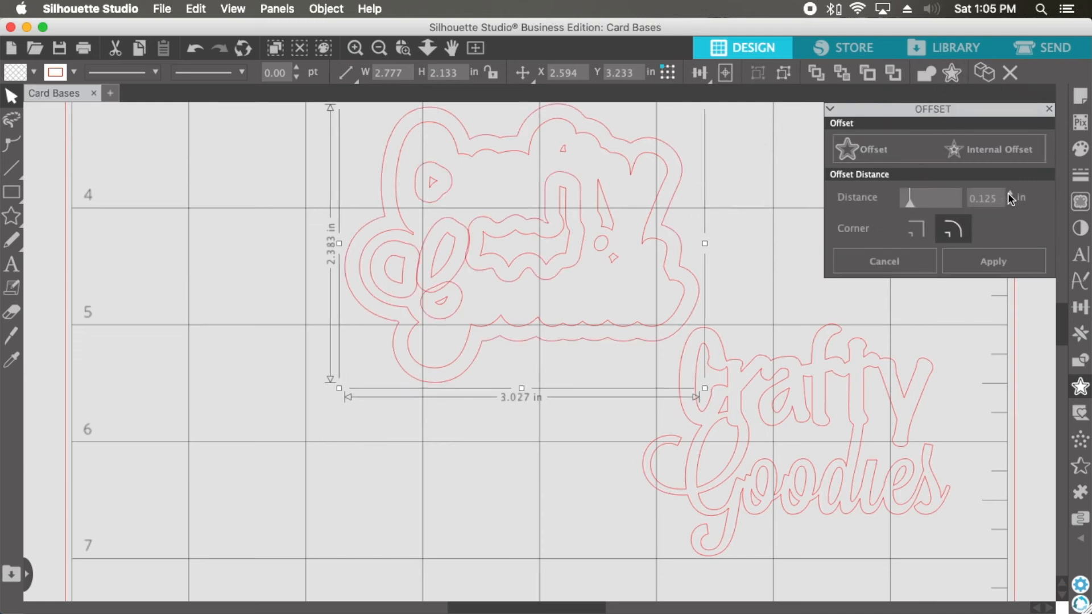
{"action": "left_click_drag", "start_coordinate": [997, 197], "coordinate": [980, 198]}
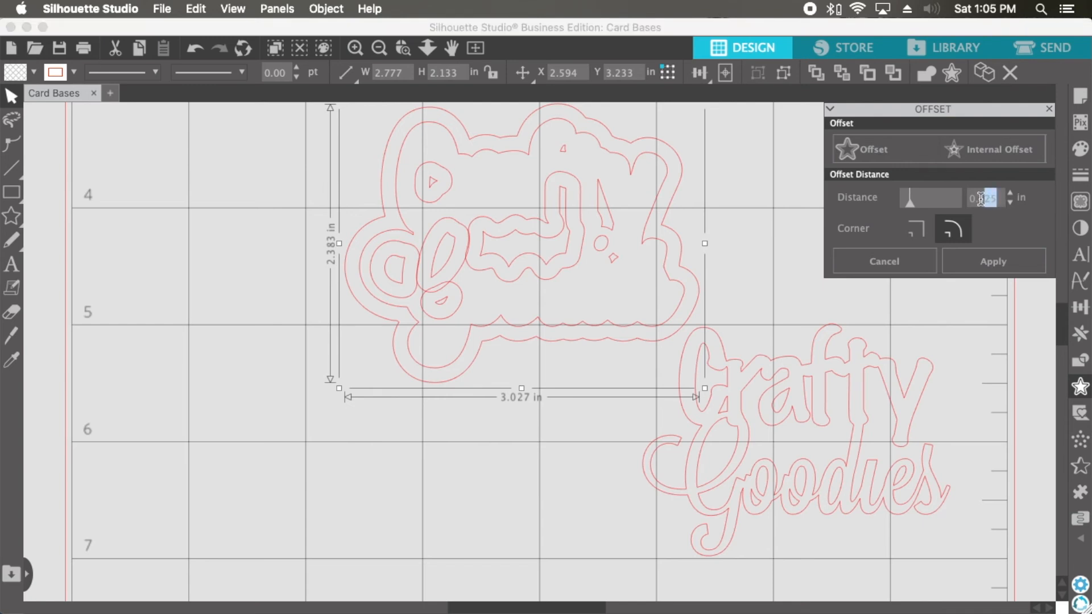
{"action": "key", "text": "BackSpace"}
{"action": "type", "text": "075"}
{"action": "left_click", "coordinate": [1018, 248]}
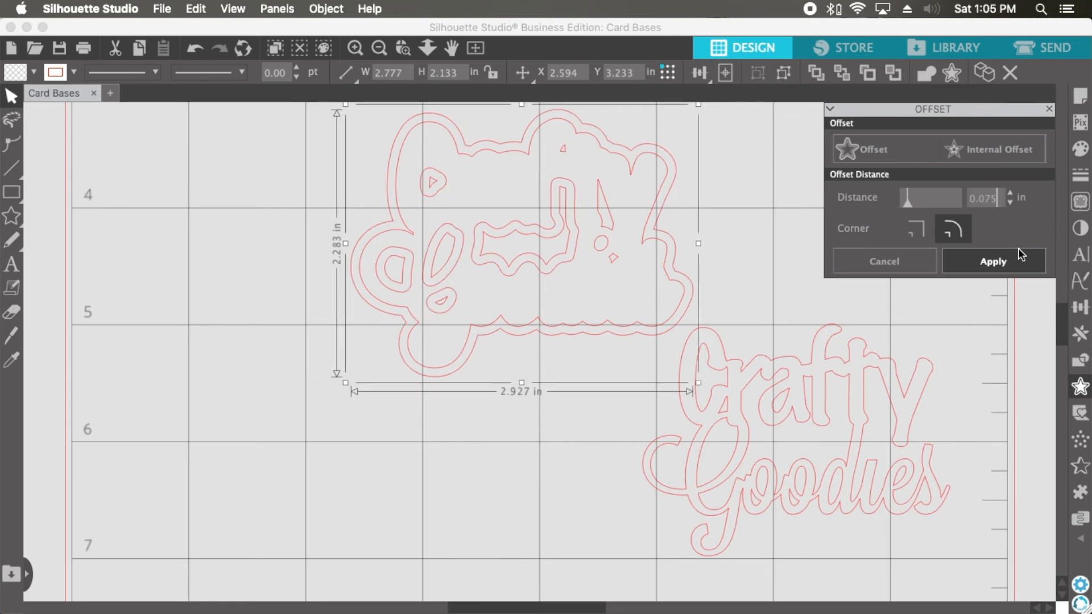
Move the first offset down and right, clear of the new outer offset.
{"action": "left_click", "coordinate": [531, 329]}
{"action": "left_click_drag", "start_coordinate": [531, 325], "coordinate": [874, 583]}
{"action": "left_click", "coordinate": [595, 308]}
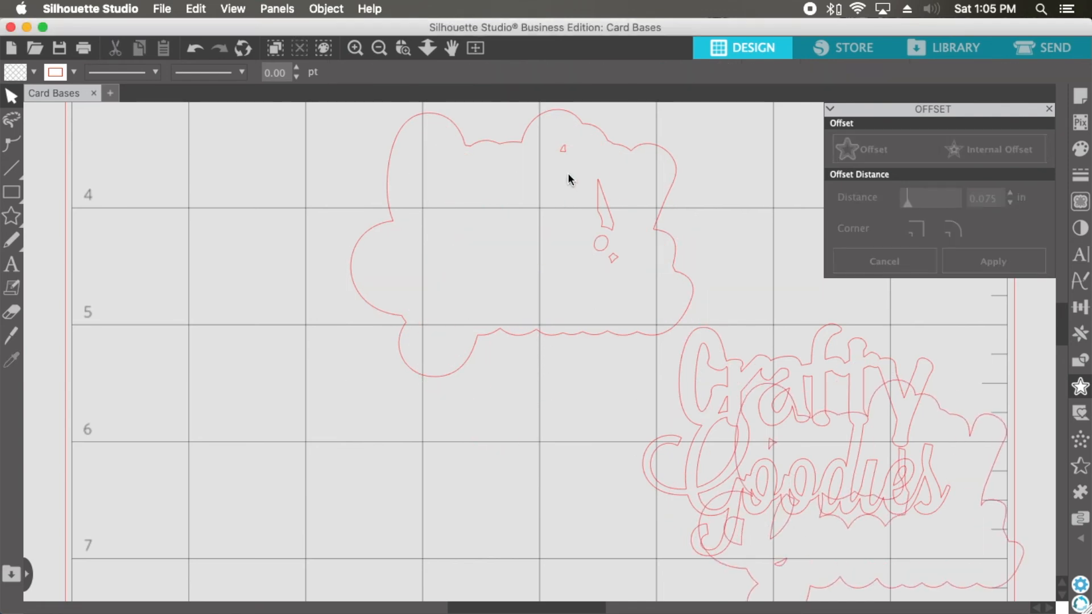
Delete the four leftover cutout pieces inside the outer offset so only its outline remains.
{"action": "left_click_drag", "start_coordinate": [557, 141], "coordinate": [629, 271]}
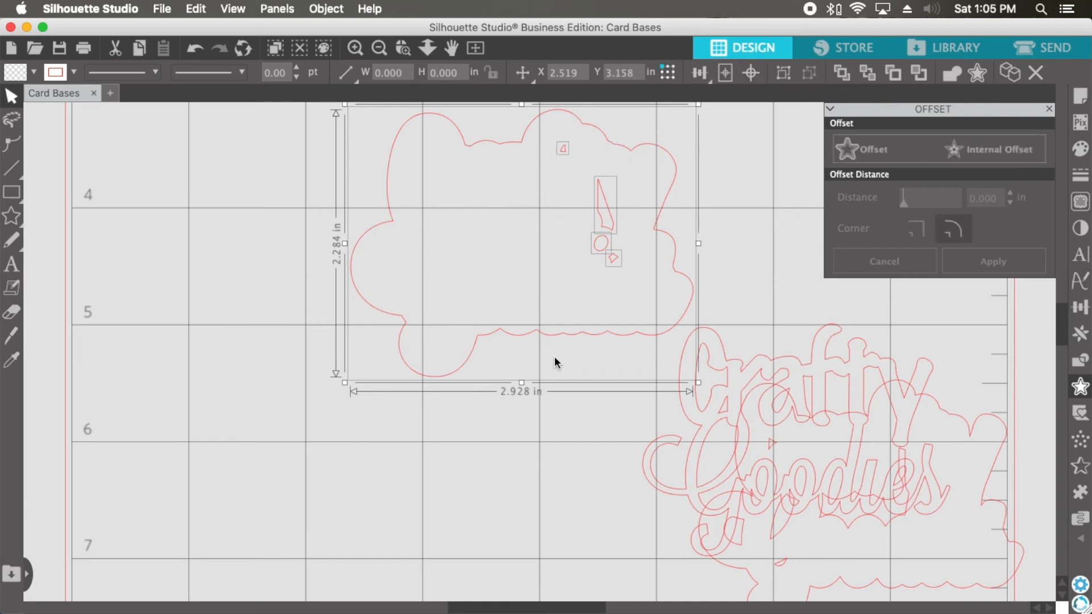
{"action": "left_click", "coordinate": [515, 368]}
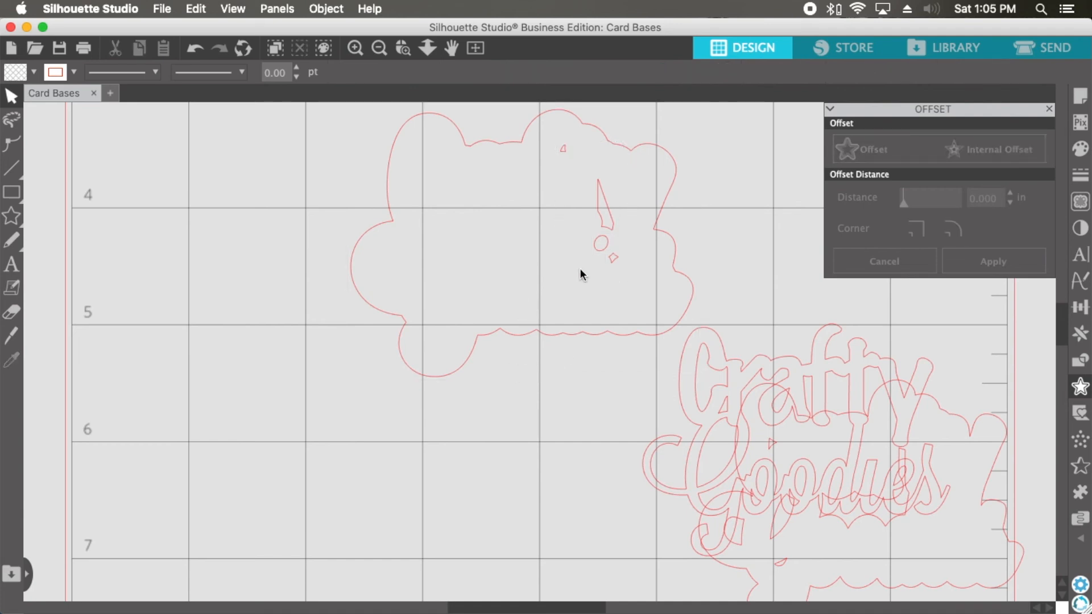
{"action": "right_click", "coordinate": [595, 259]}
{"action": "left_click", "coordinate": [562, 199]}
{"action": "left_click", "coordinate": [559, 154]}
{"action": "key", "text": "Delete"}
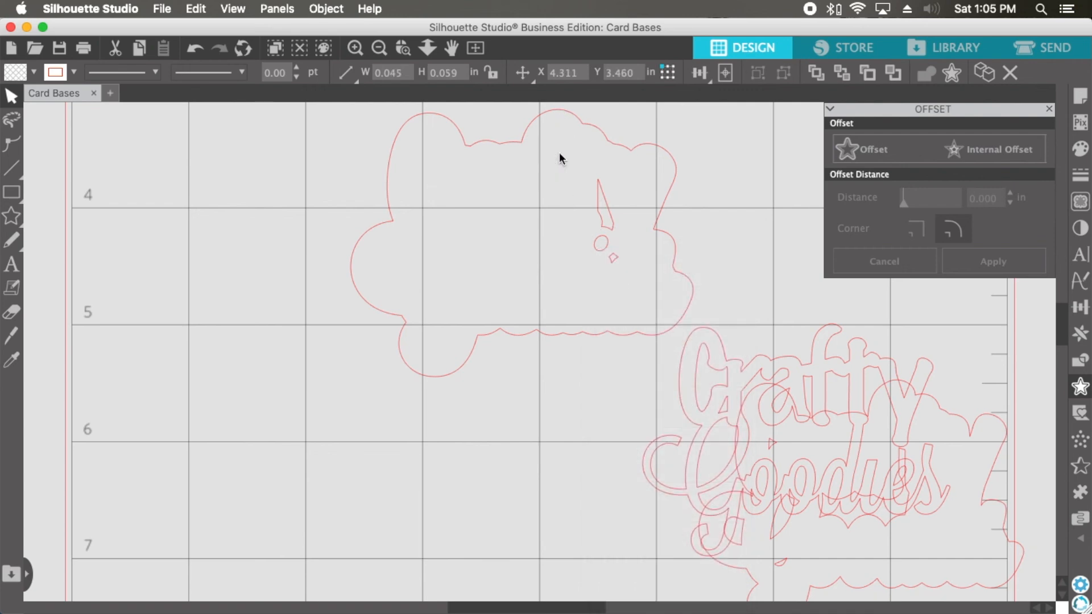
{"action": "left_click_drag", "start_coordinate": [583, 223], "coordinate": [619, 265]}
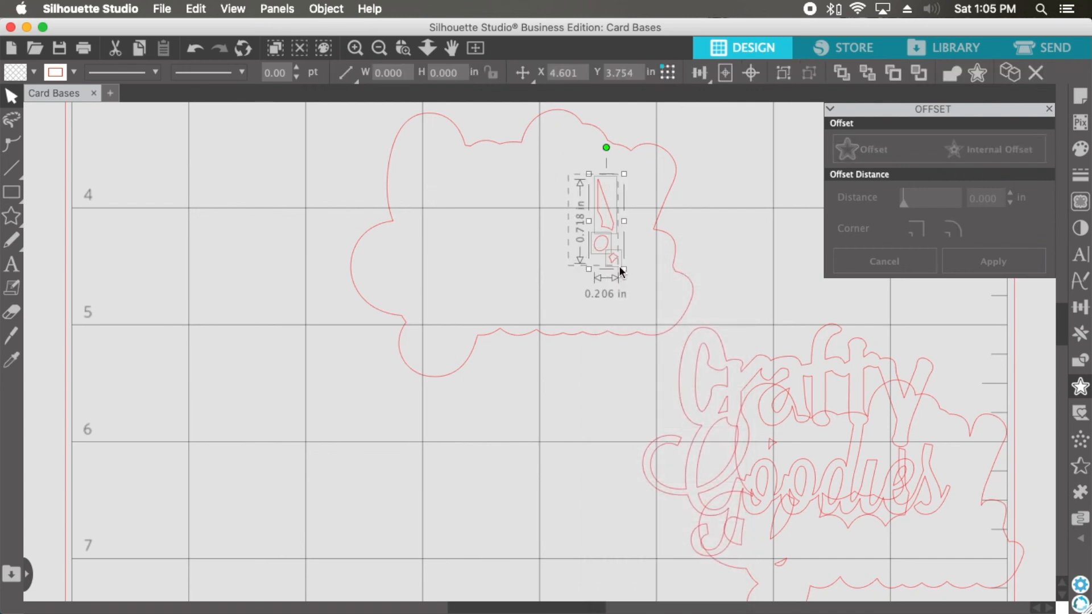
{"action": "key", "text": "Delete"}
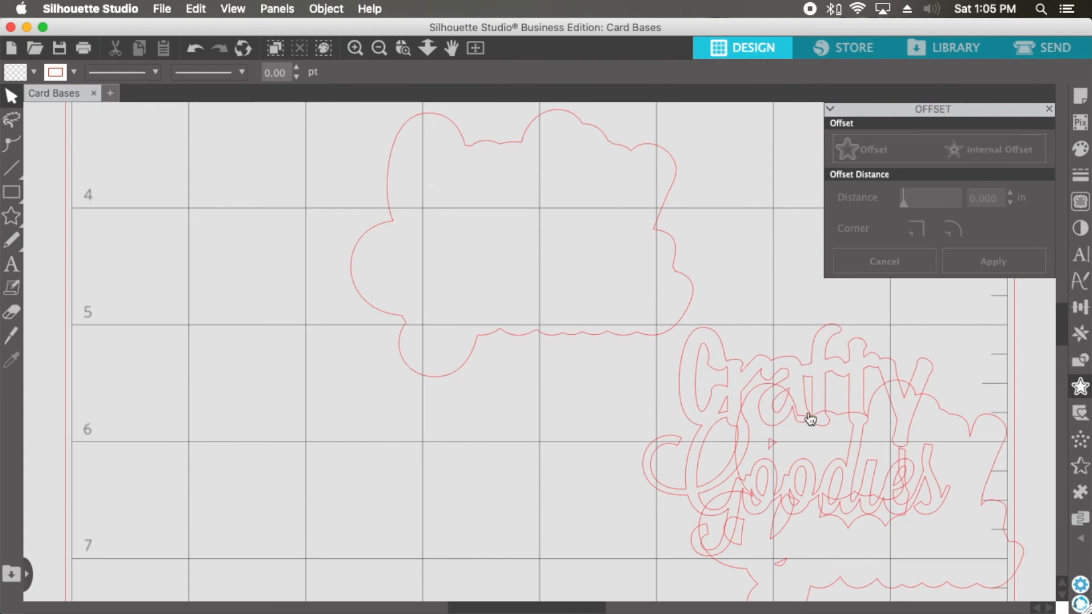
Move the first offset back inside the outer one at about X 2.58 in, Y 3.23 in, and center the lettering within it.
{"action": "left_click_drag", "start_coordinate": [806, 419], "coordinate": [476, 150]}
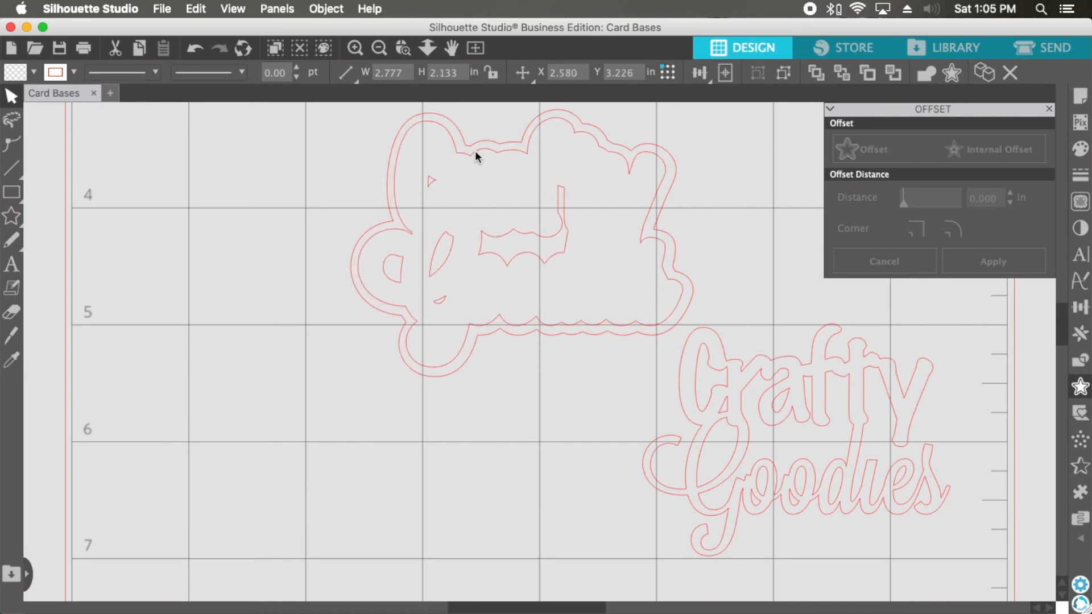
{"action": "left_click", "coordinate": [868, 451]}
{"action": "left_click_drag", "start_coordinate": [863, 429], "coordinate": [587, 226]}
{"action": "left_click", "coordinate": [609, 330]}
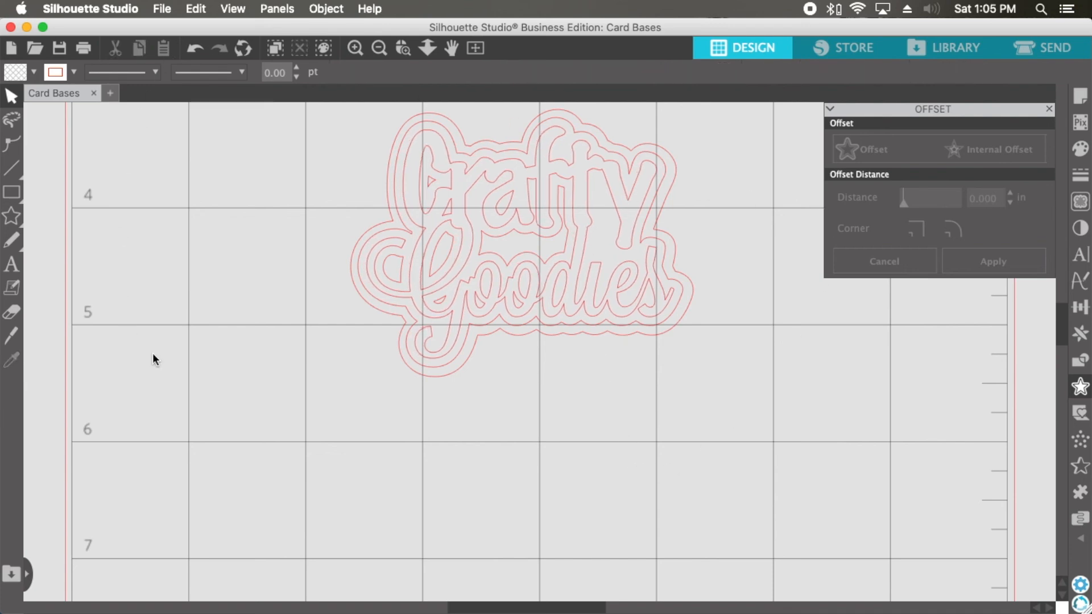
Draw a small circle above the "i" of "Goodies" to serve as its dot.
{"action": "scroll", "coordinate": [472, 435], "scroll_direction": "up", "scroll_amount": 1}
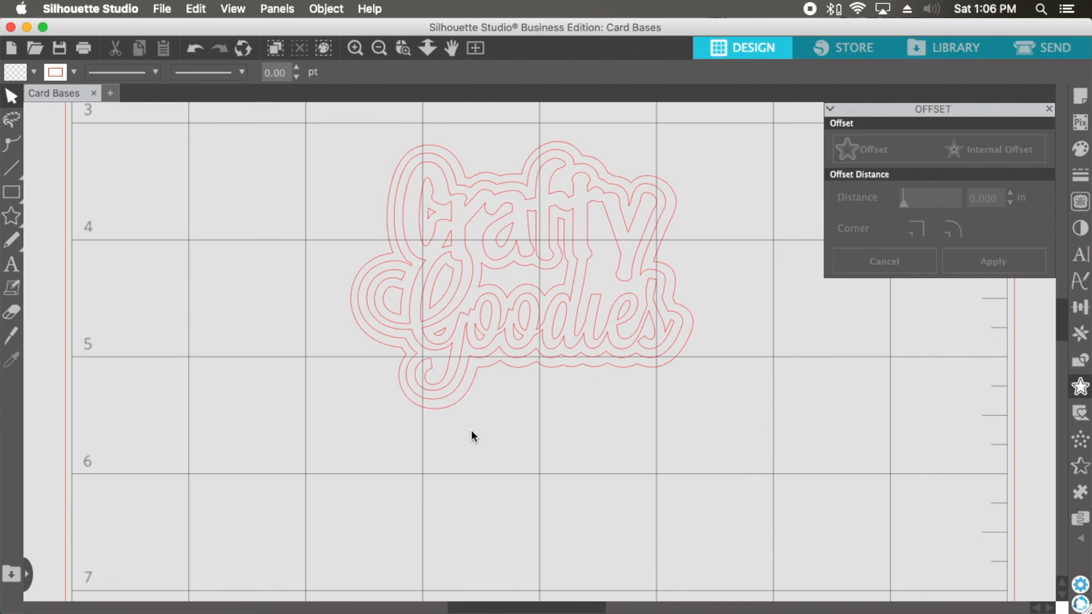
{"action": "scroll", "coordinate": [653, 439], "scroll_direction": "down", "scroll_amount": 2}
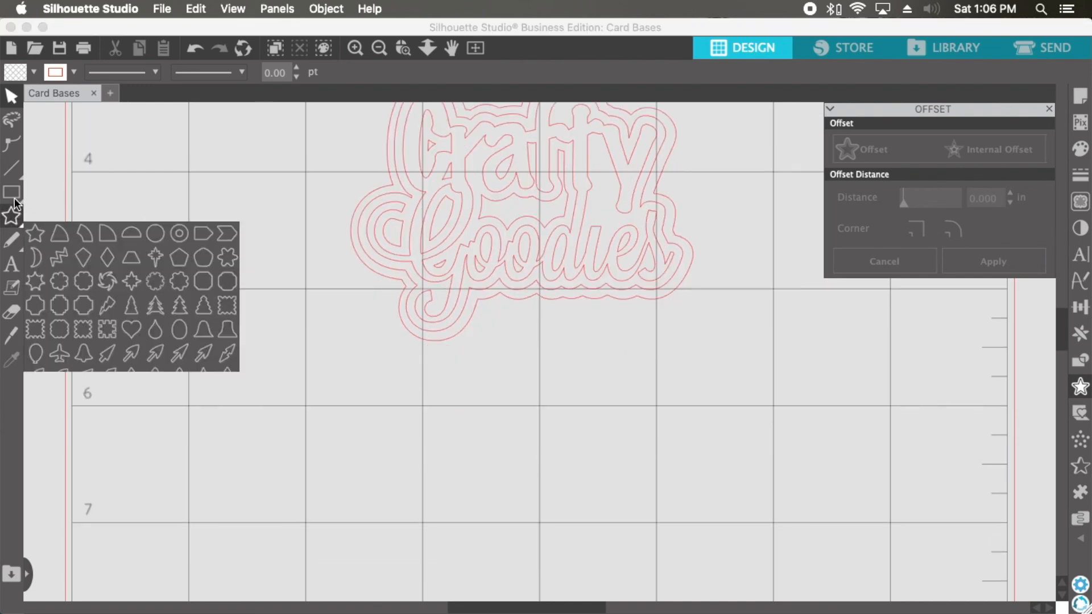
{"action": "mouse_move", "coordinate": [14, 195]}
{"action": "left_click", "coordinate": [84, 192]}
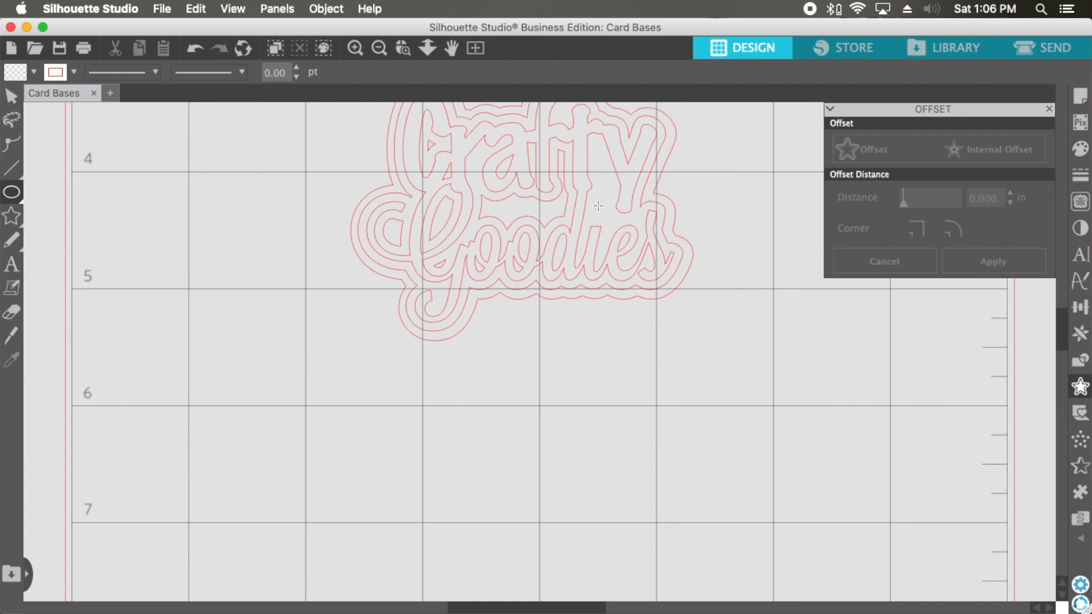
{"action": "left_click_drag", "start_coordinate": [603, 223], "coordinate": [603, 224]}
{"action": "left_click_drag", "start_coordinate": [597, 231], "coordinate": [596, 231]}
{"action": "key", "text": "v"}
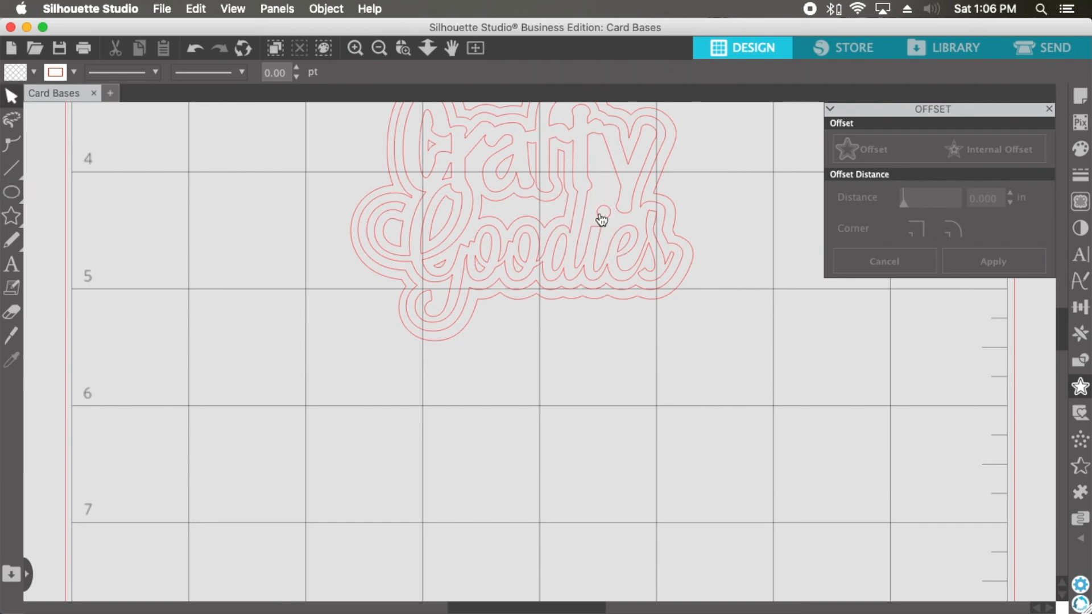
Move the small circle out of the lettering to the empty area just below the design.
{"action": "left_click", "coordinate": [601, 219]}
{"action": "left_click_drag", "start_coordinate": [599, 275], "coordinate": [488, 353]}
{"action": "left_click", "coordinate": [544, 447]}
{"action": "scroll", "coordinate": [544, 453], "scroll_direction": "up", "scroll_amount": 1}
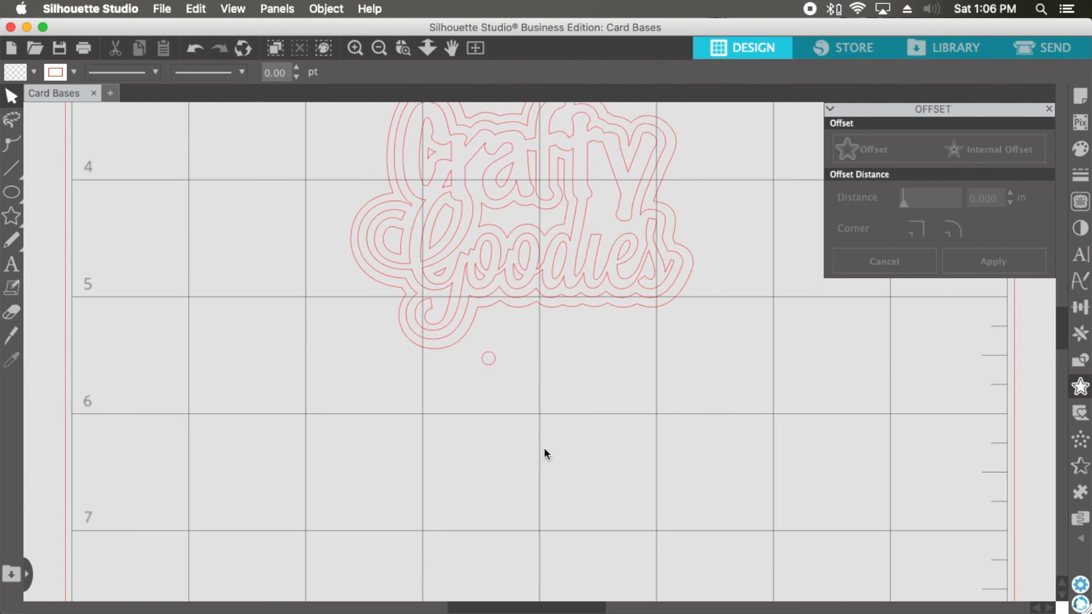